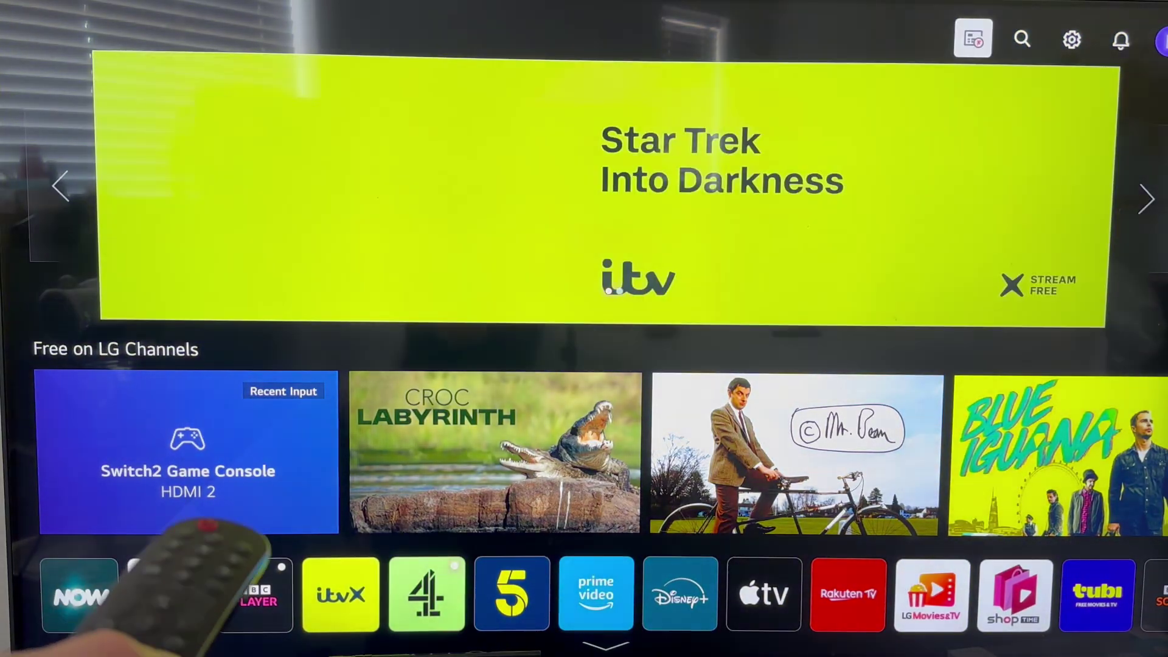
Step: Open All Settings from quick settings and move down the sidebar to Support
key("Right")
key("Right")
key("Return")
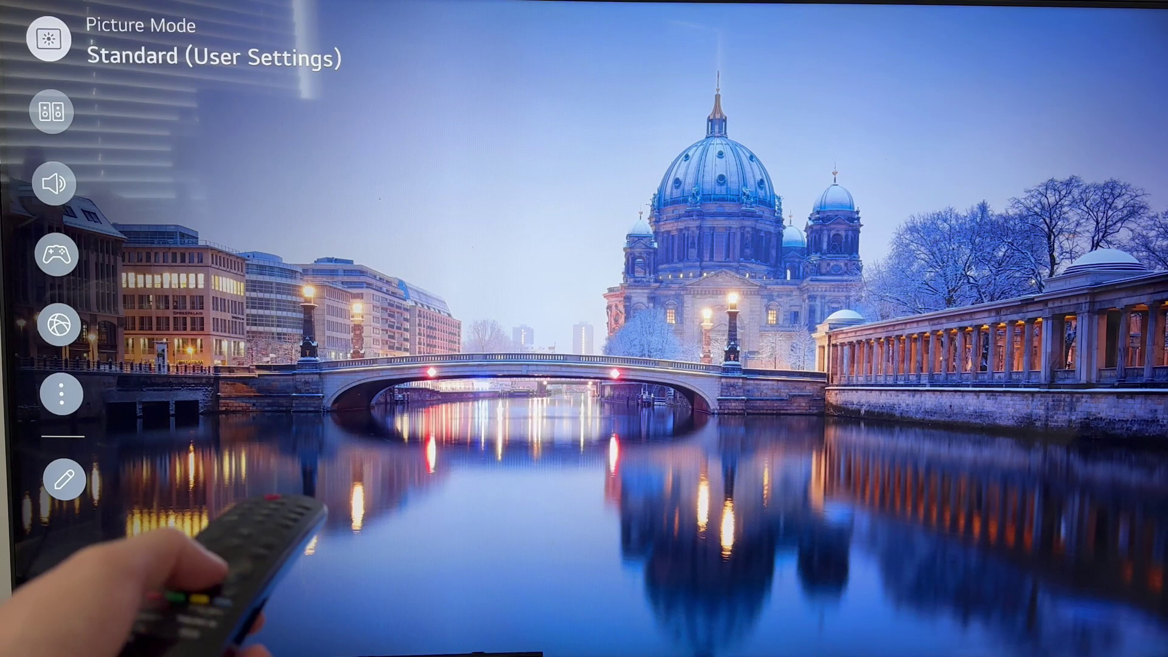
key("Down")
key("Down")
key("Down")
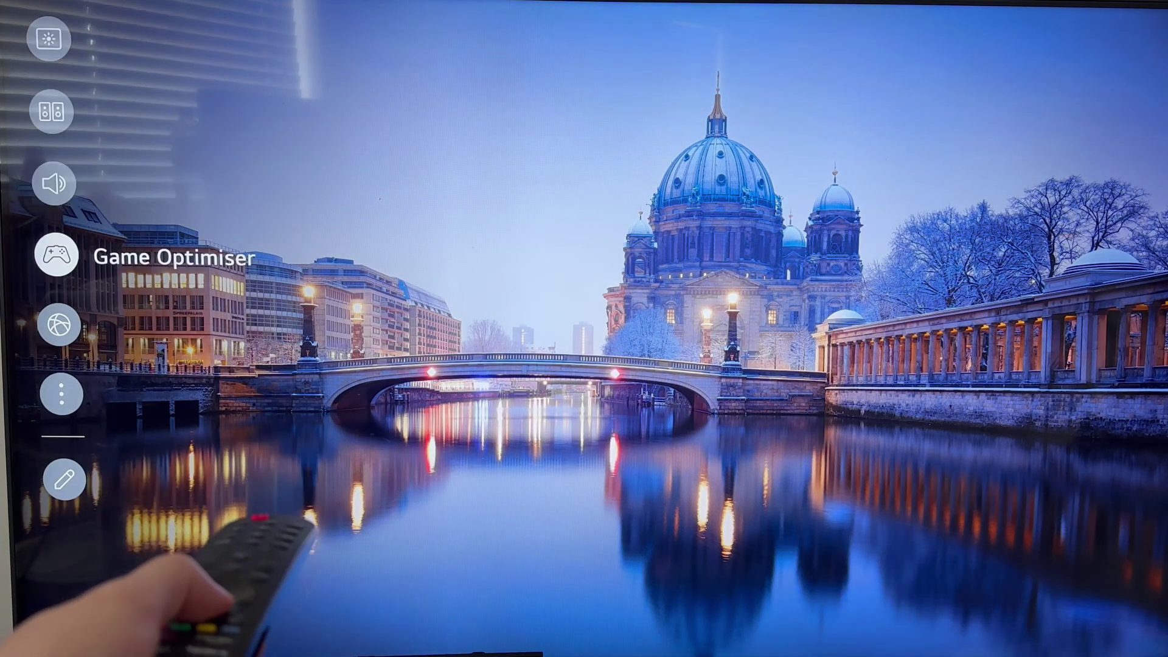
key("Down")
key("Down")
key("Return")
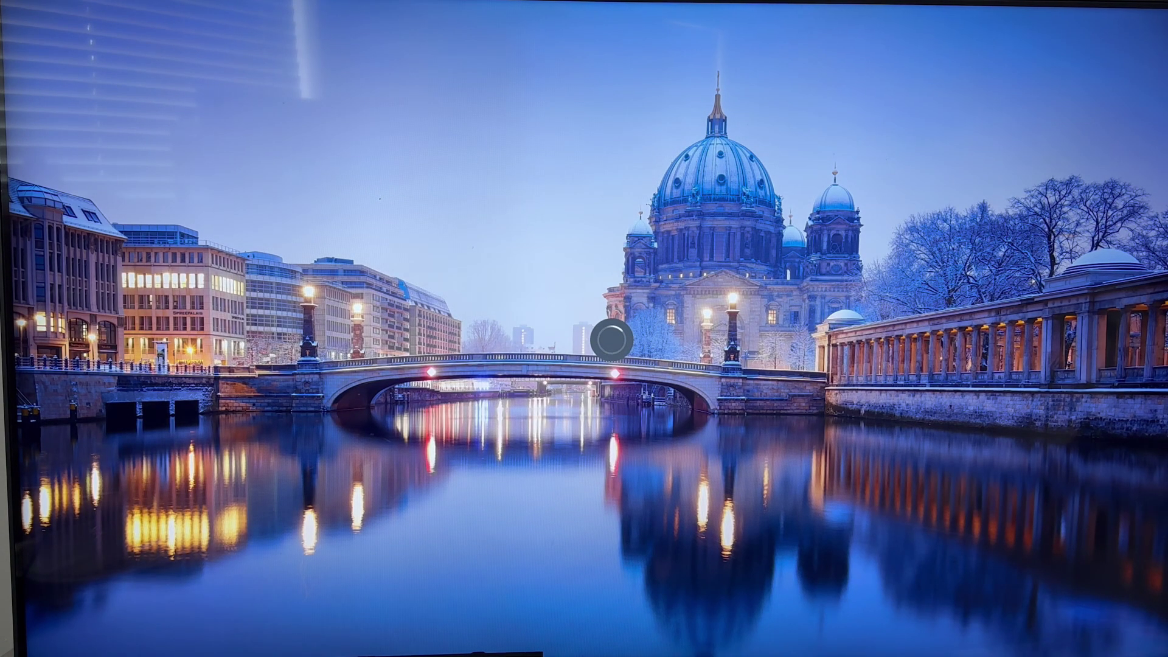
key("Down")
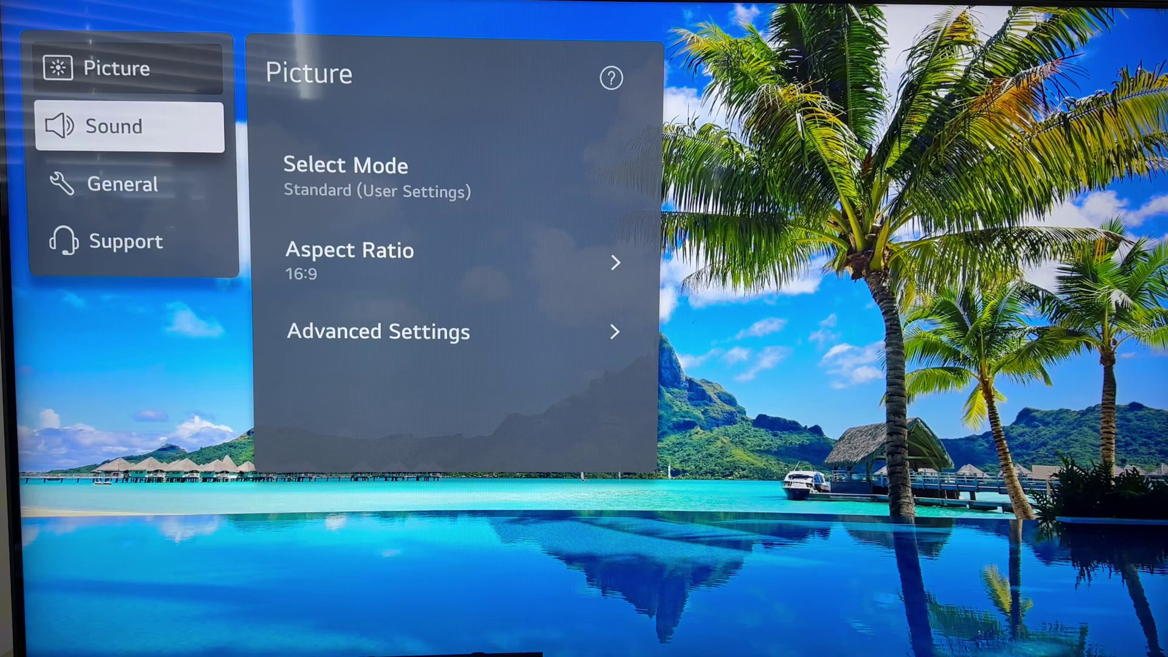
key("Down")
key("Down")
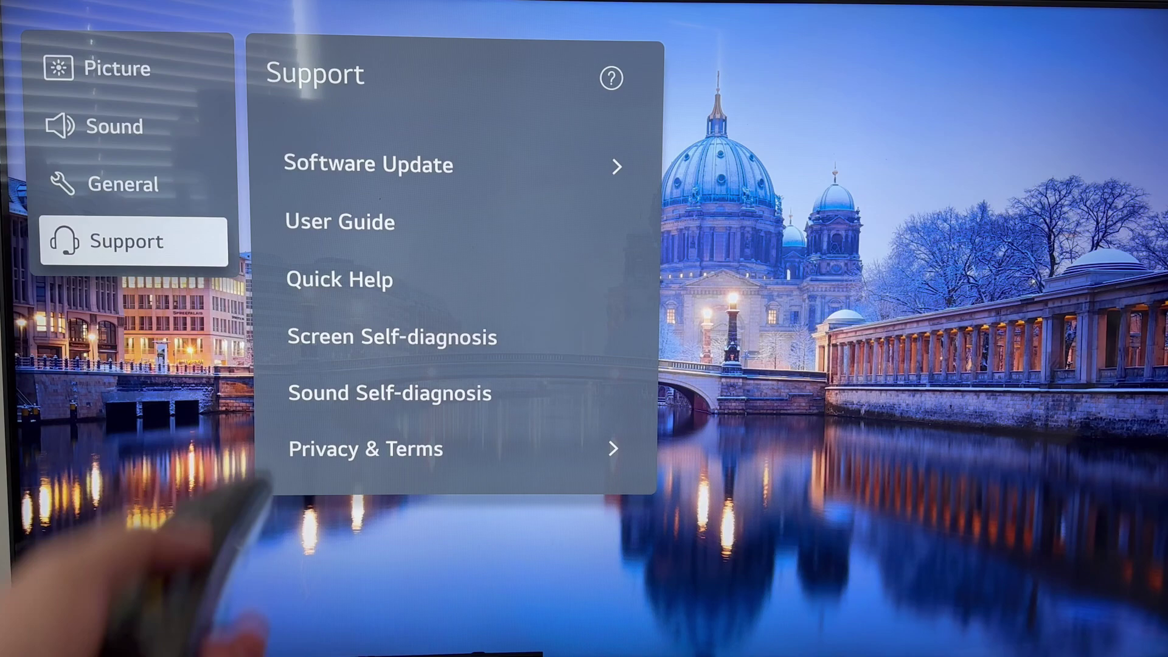
Step: Run a software update check, confirming version 04.54.05 with no updates available
key("Right")
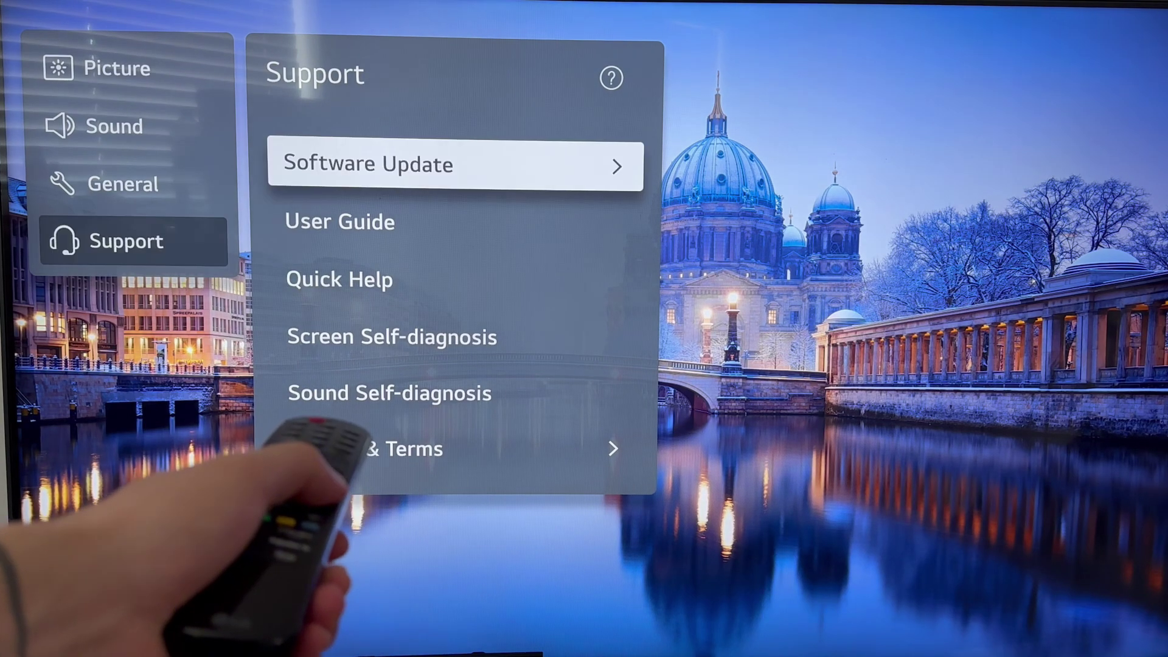
key("Return")
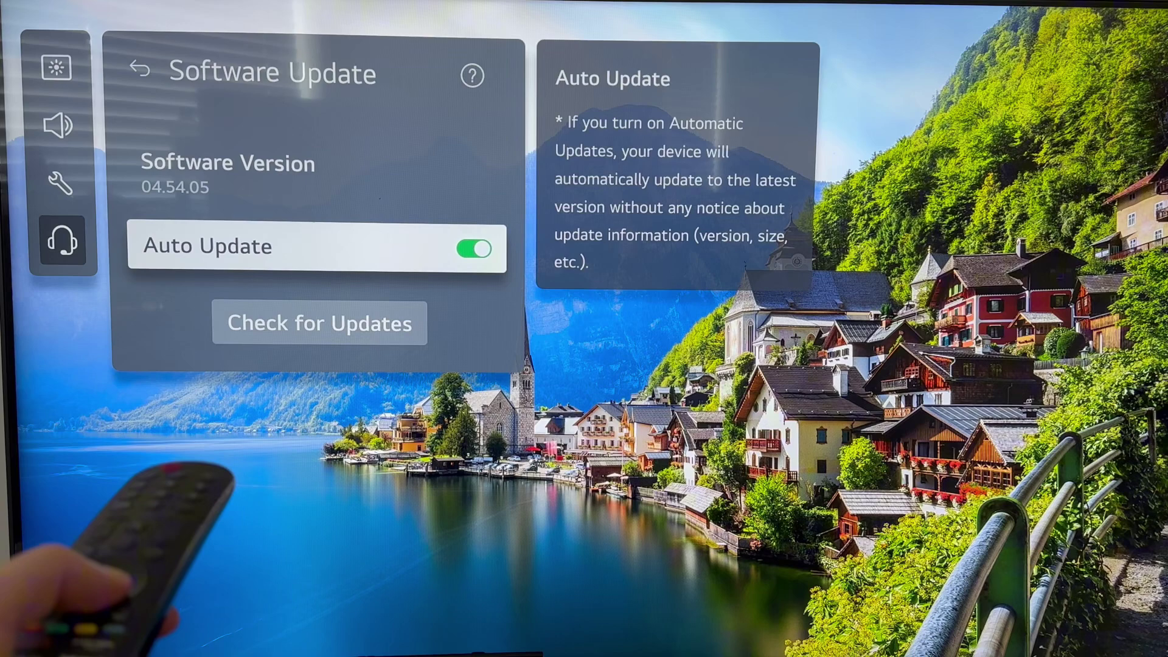
key("Down")
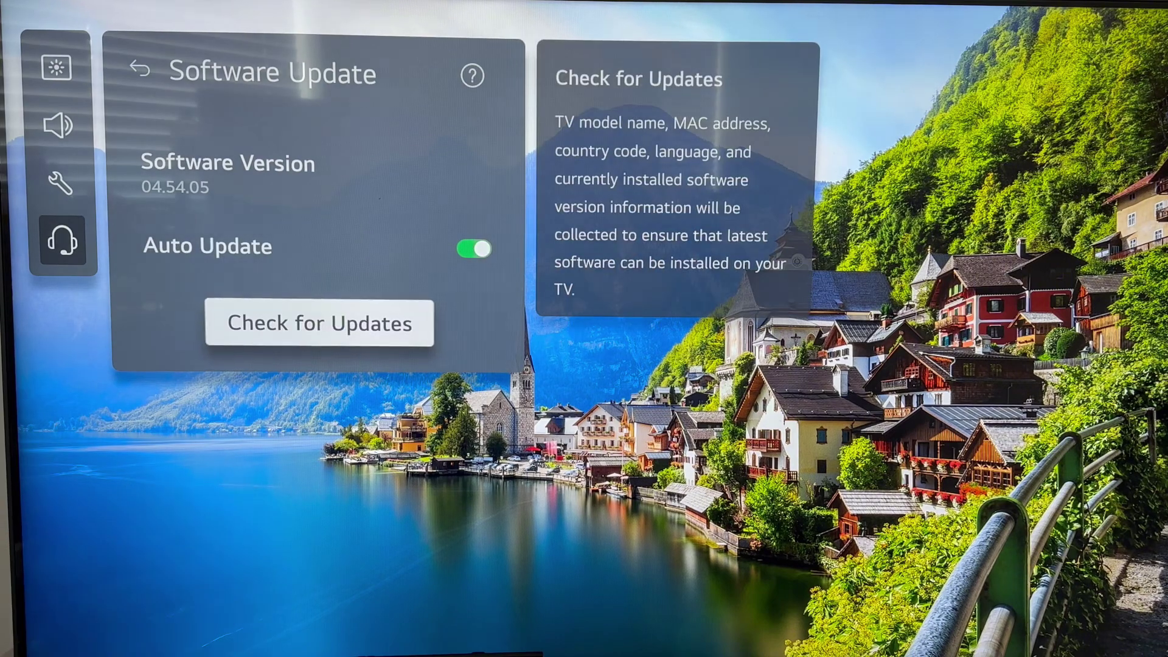
key("Return")
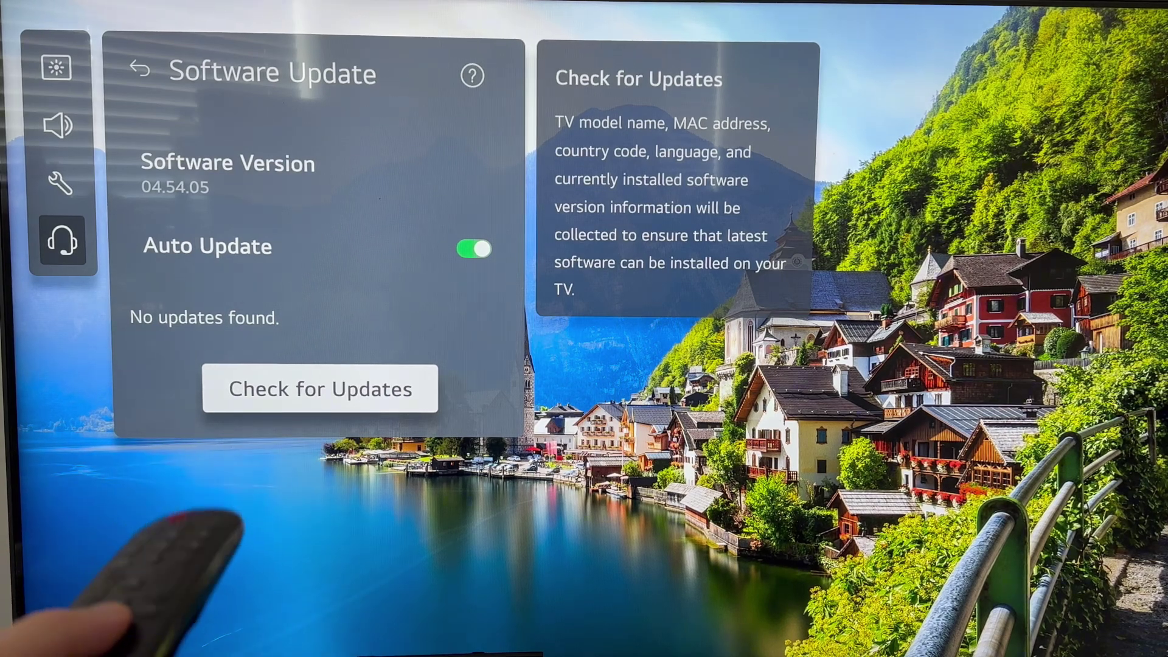
Step: Return from the Software Update page to the Support section list
key("Up")
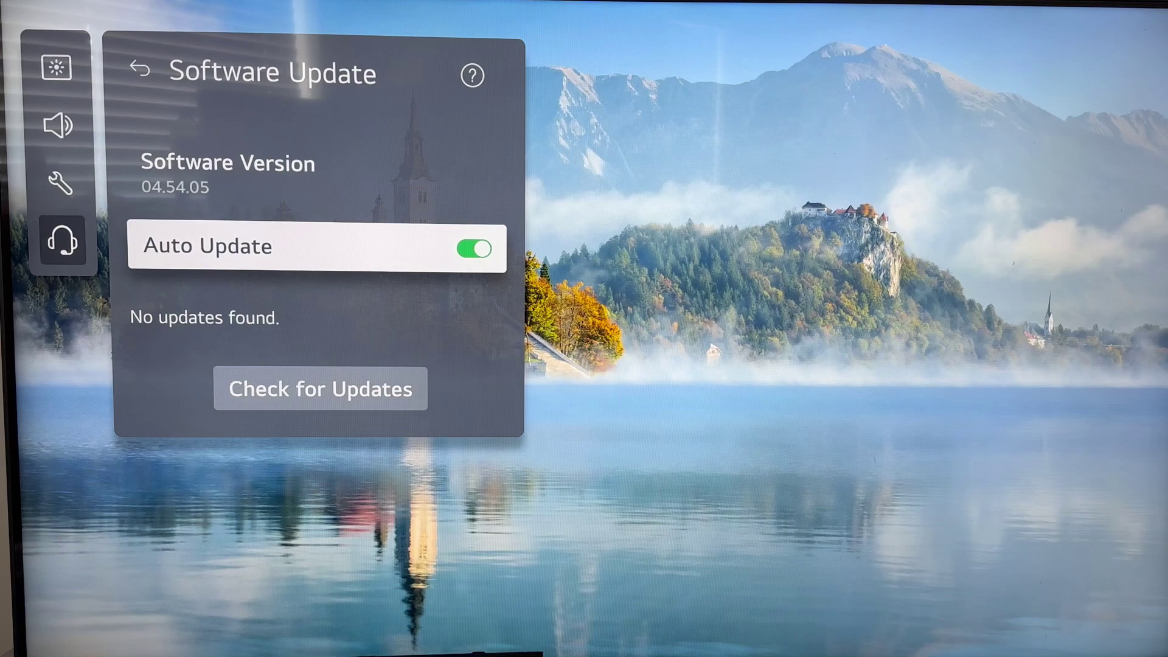
key("Up")
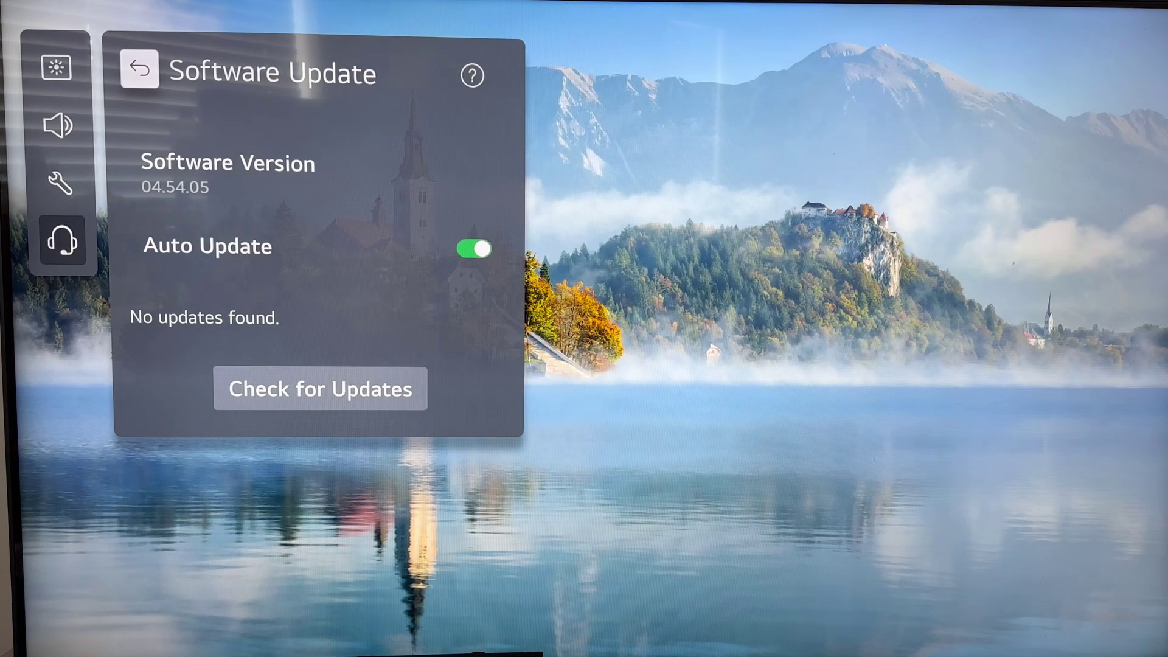
key("Return")
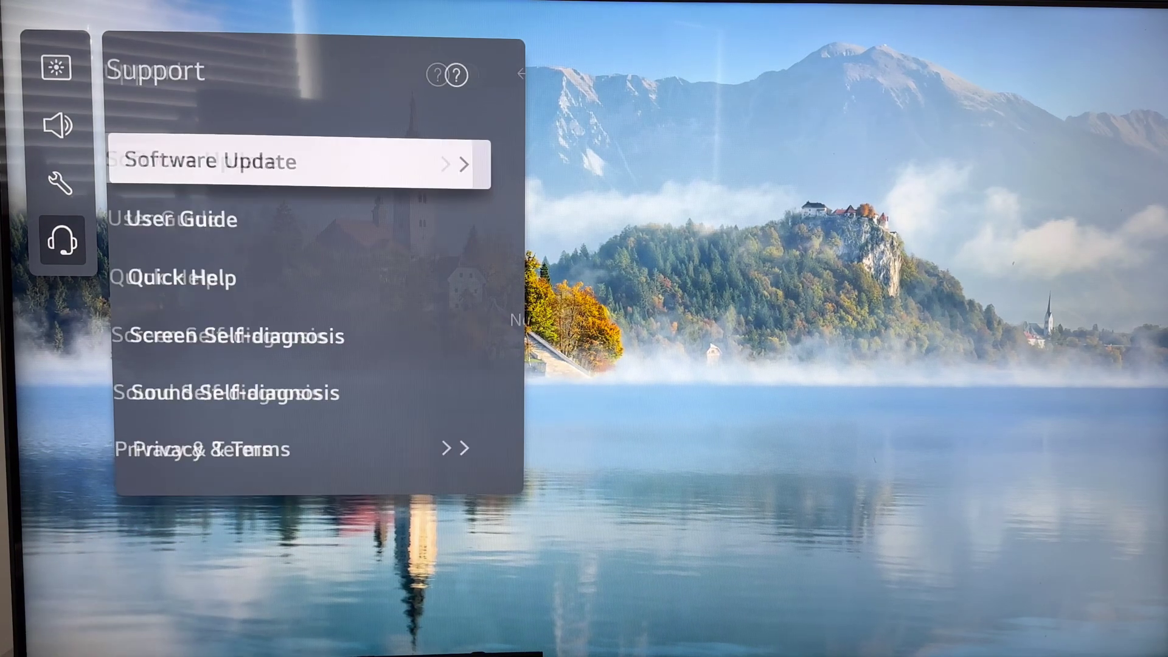
key("Left")
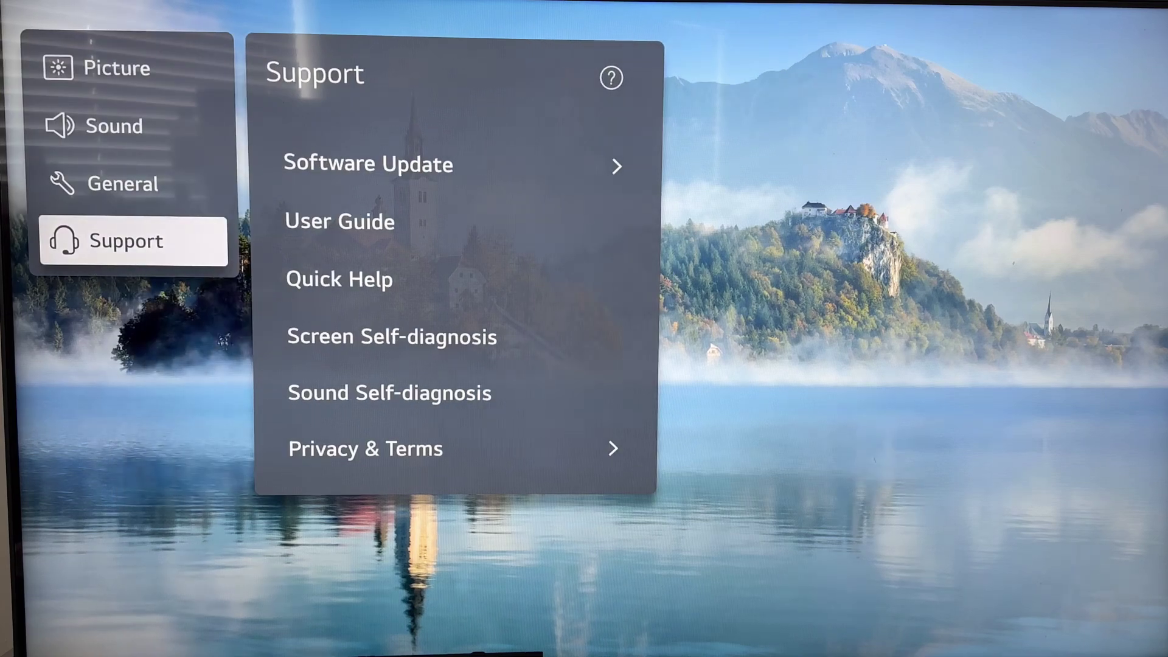
Step: Reset the Standard (User Settings) picture mode from Advanced Settings, confirming with Yes
key("Up")
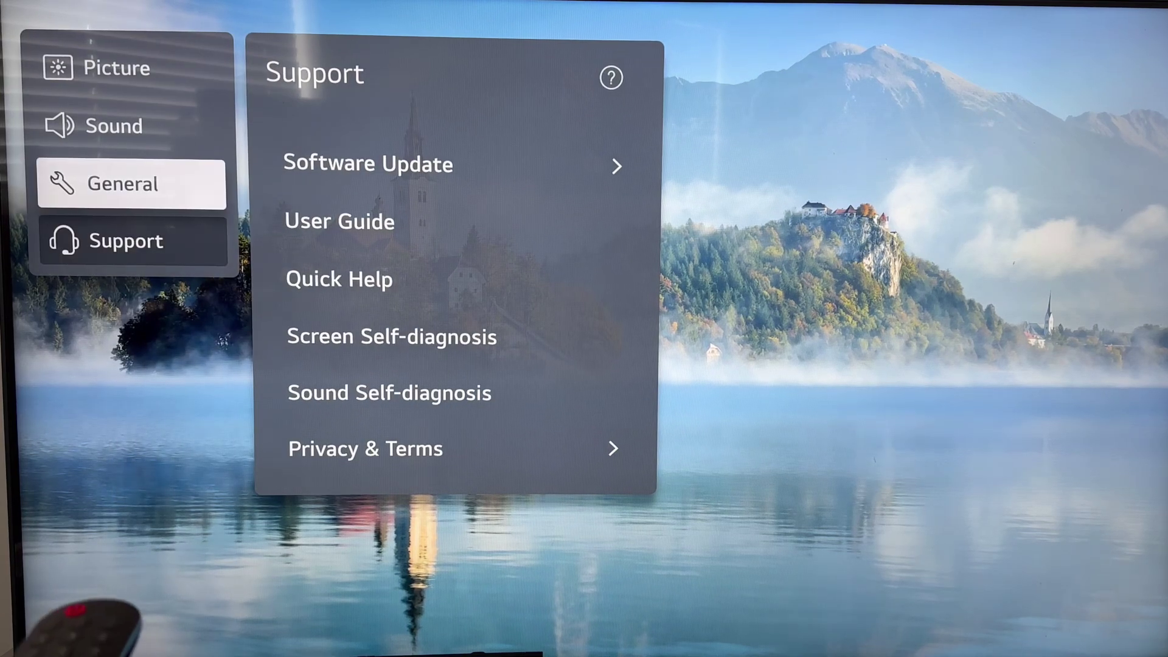
key("Up")
key("Up")
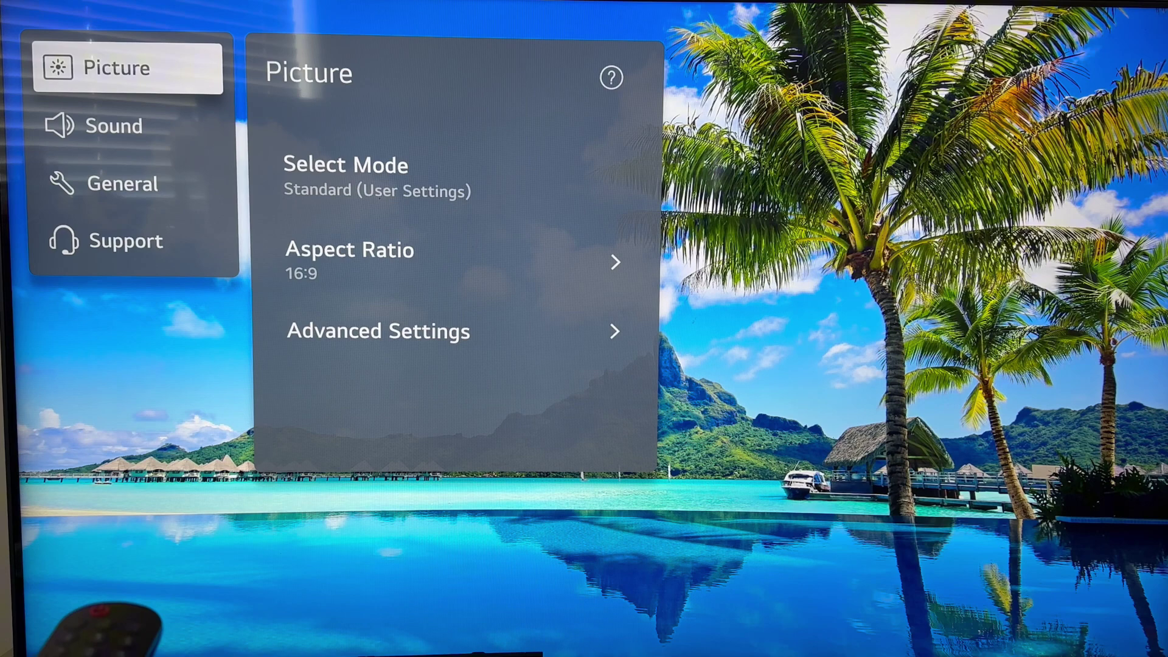
key("Right")
key("Down")
key("Down")
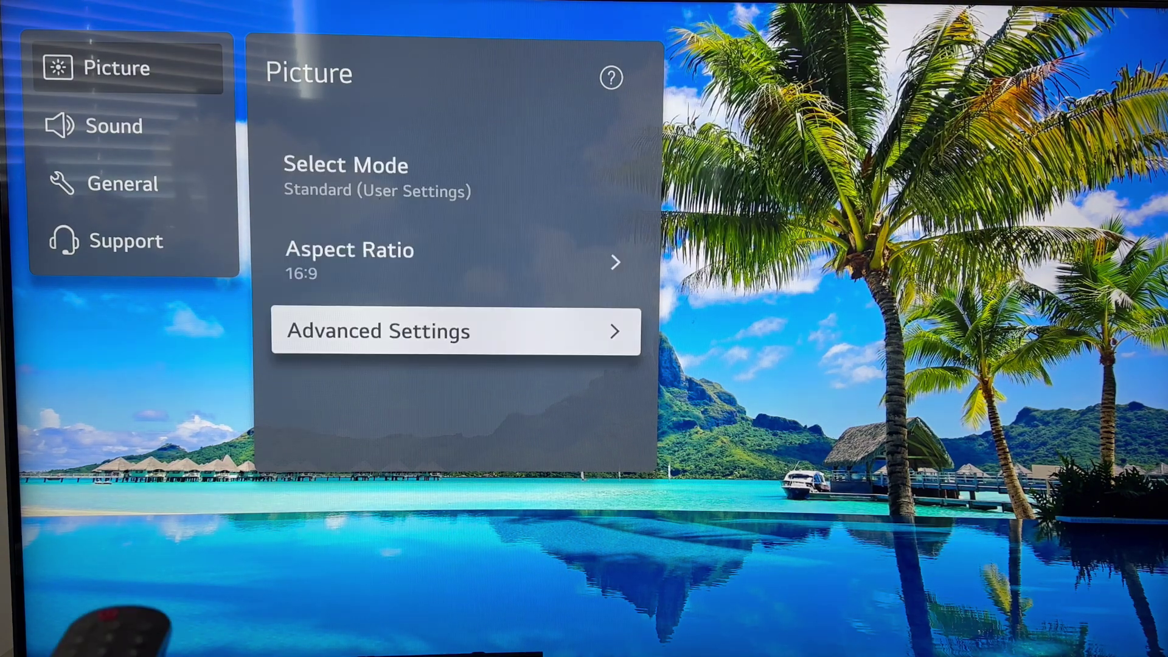
key("Return")
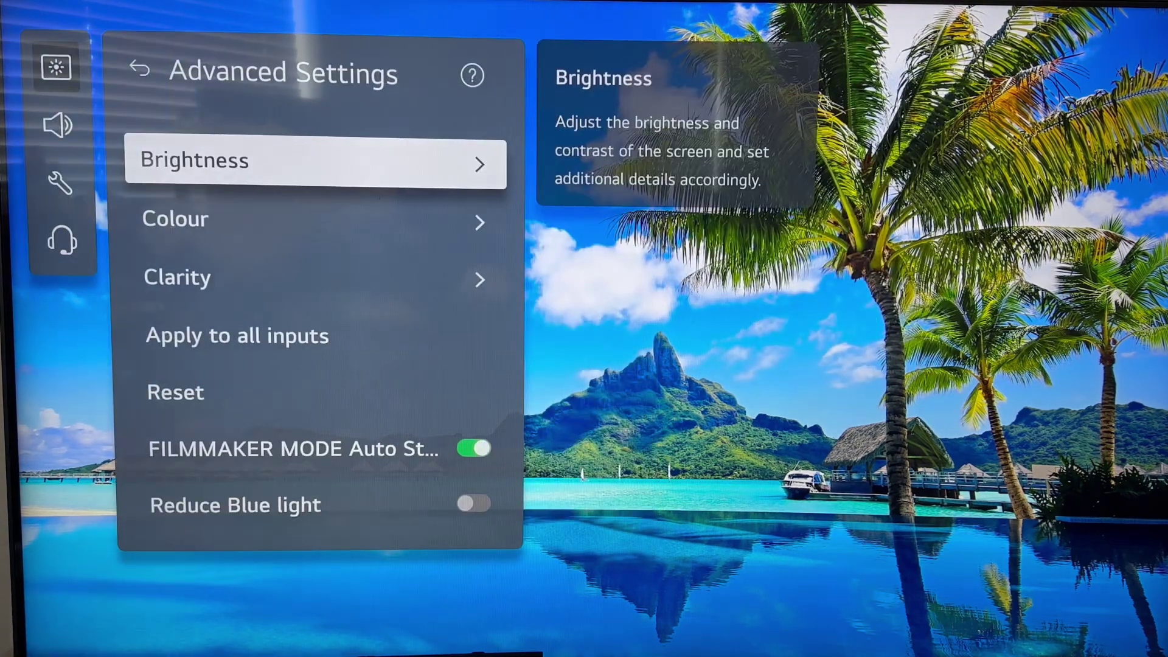
key("Down")
key("Down")
key("Down")
key("Down")
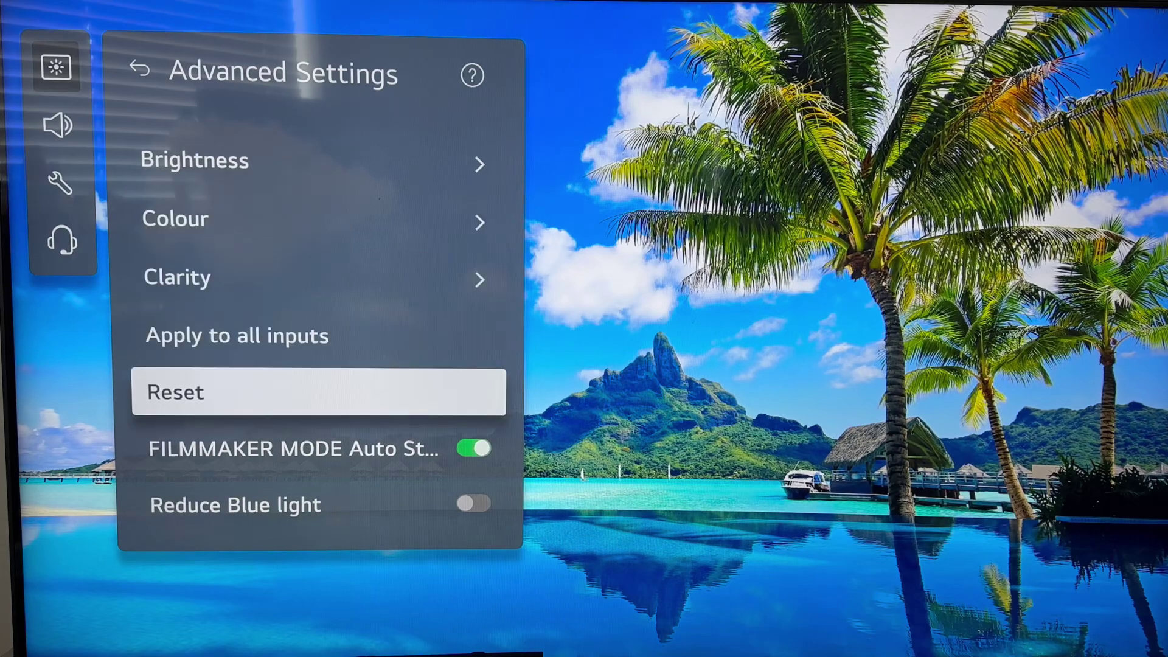
key("Return")
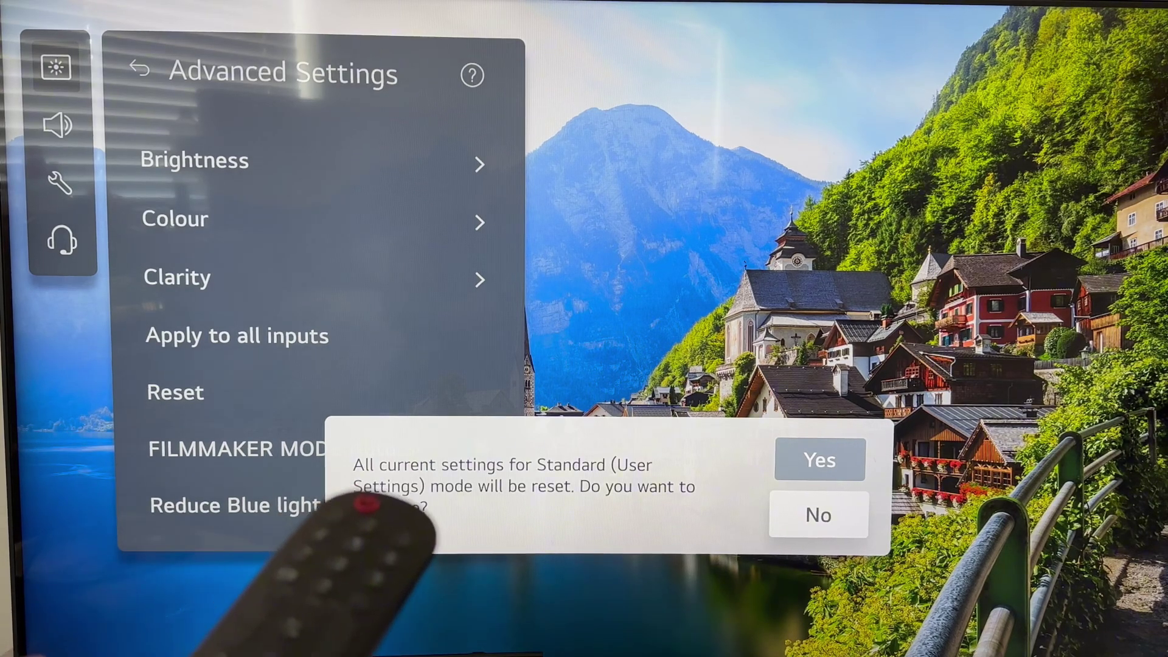
key("Return")
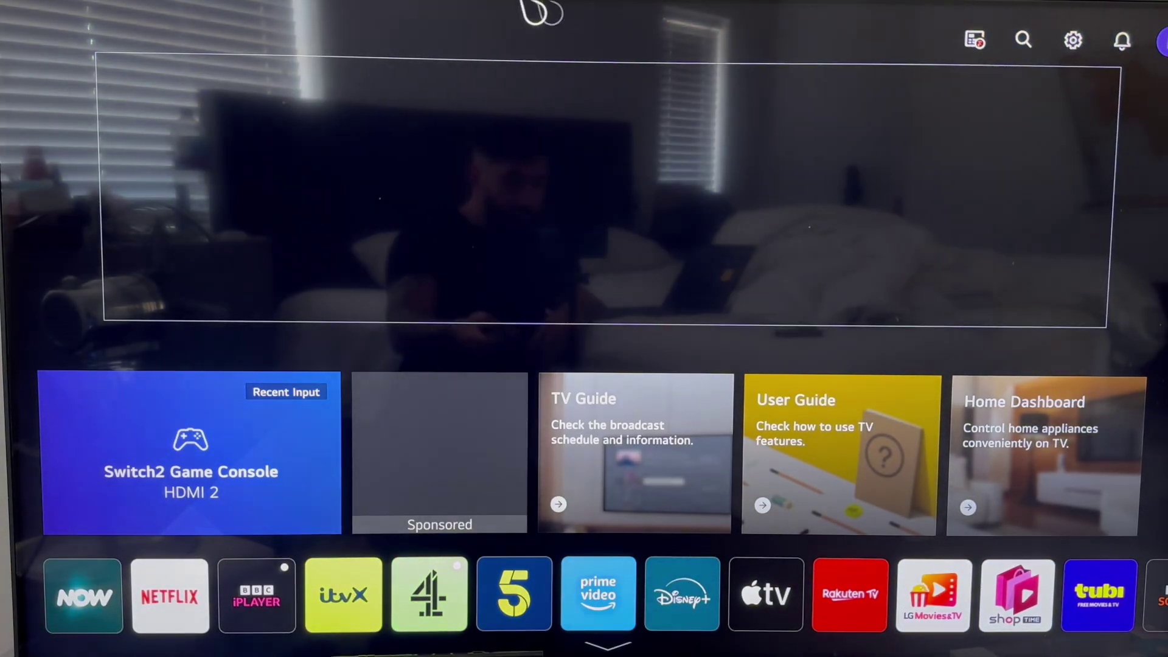
Step: Move along the Home app bar to APPS and open the app store
key("Down")
key("Down")
key("Down")
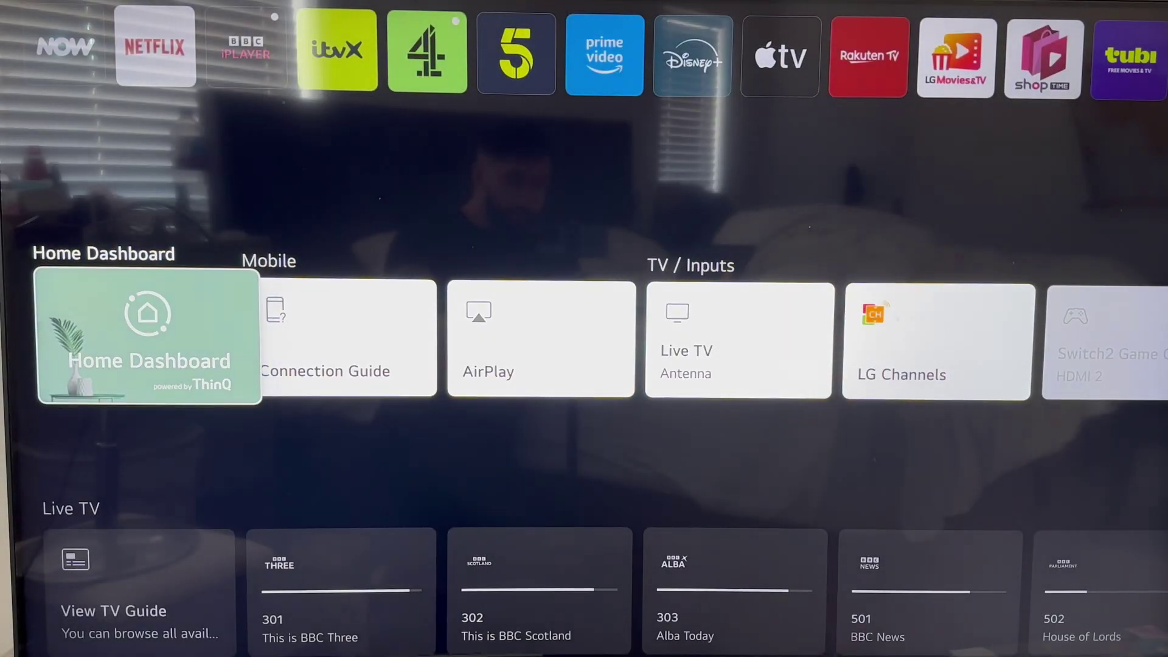
key("Up")
key("Right")
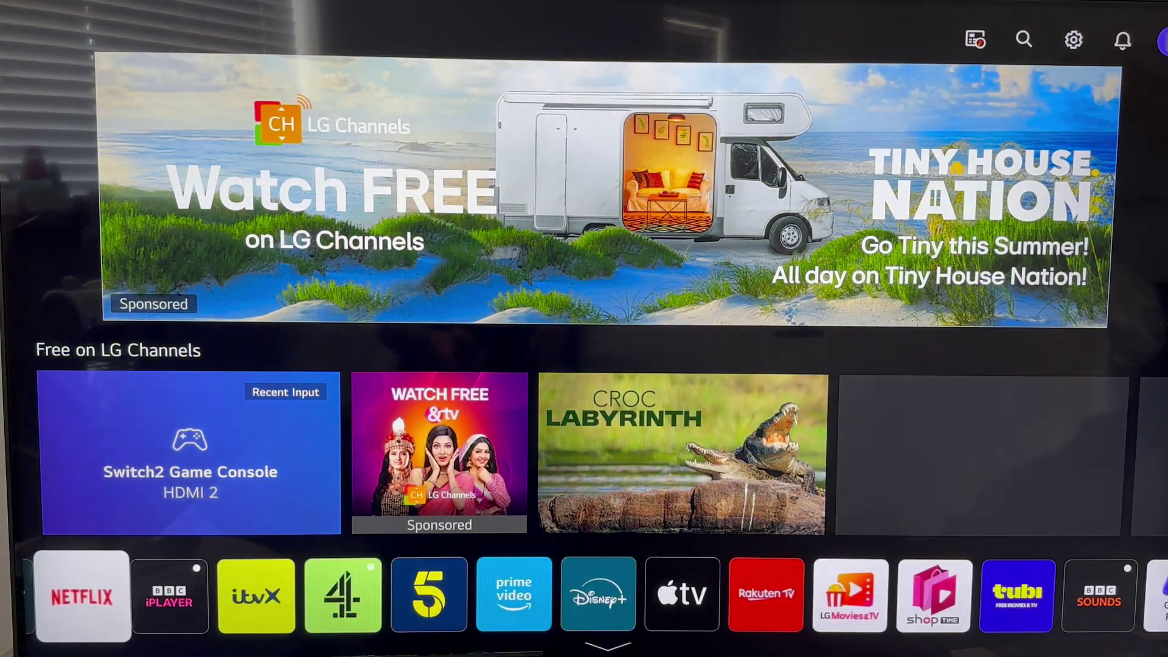
key("Right")
key("Right")
key("Right")
key("Right")
key("Right")
key("Right")
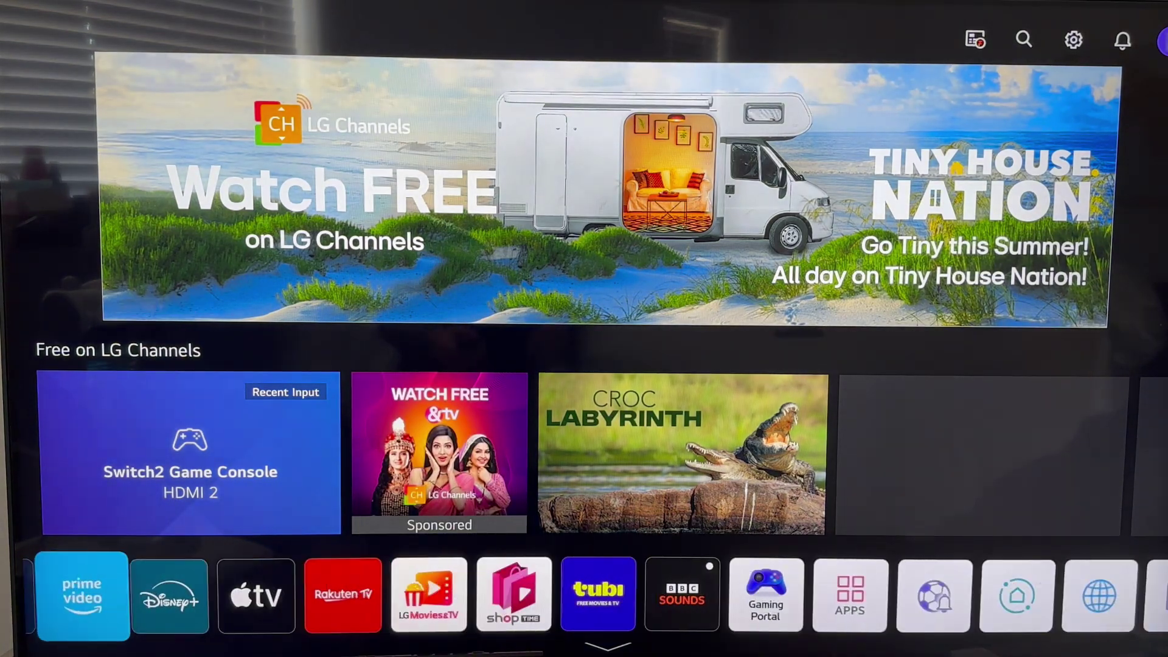
key("Right")
key("Right")
key("Right")
key("Left")
key("Right")
key("Right")
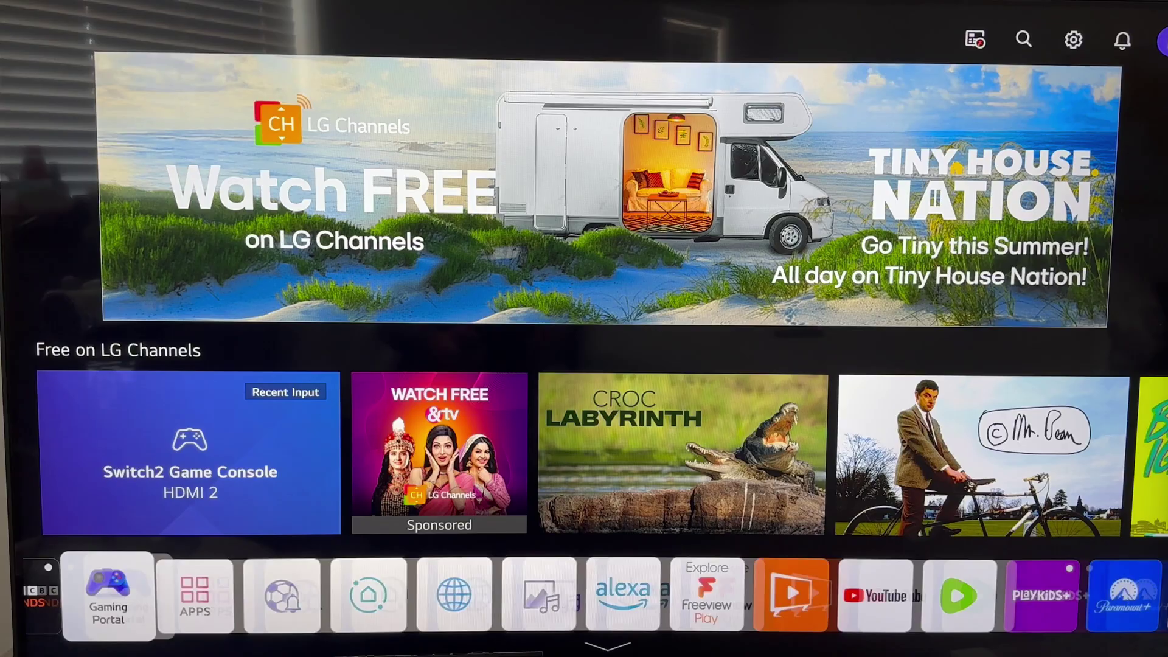
key("Right")
key("Return")
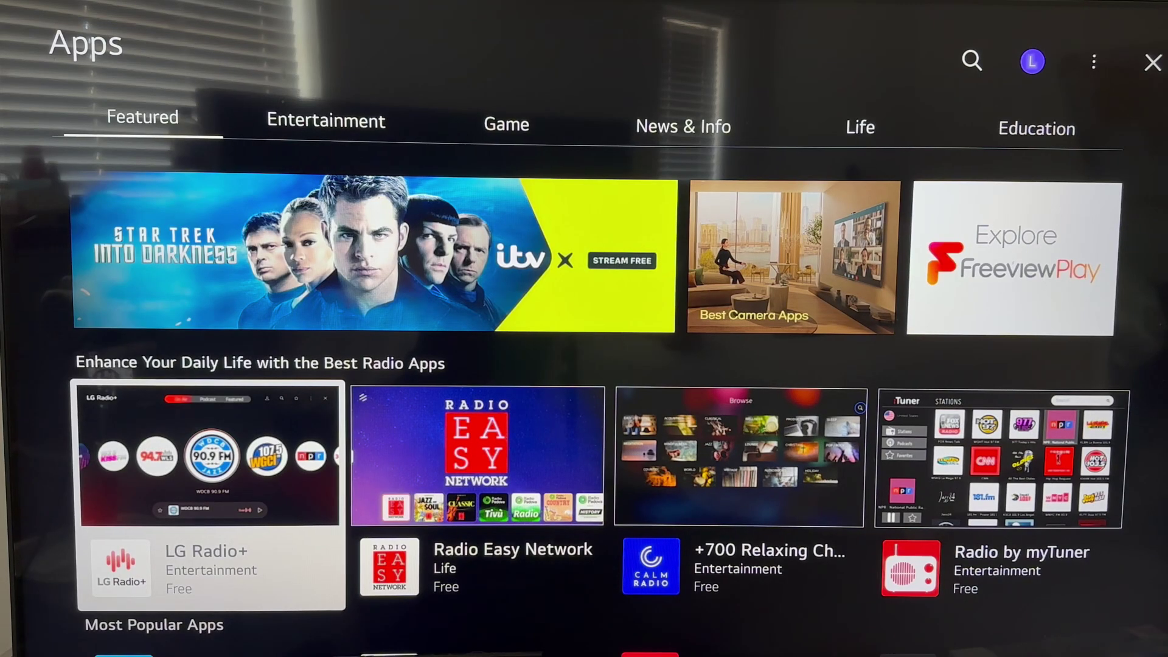
Step: Navigate up from the Featured tab to the store's ⋮ options menu
key("Up")
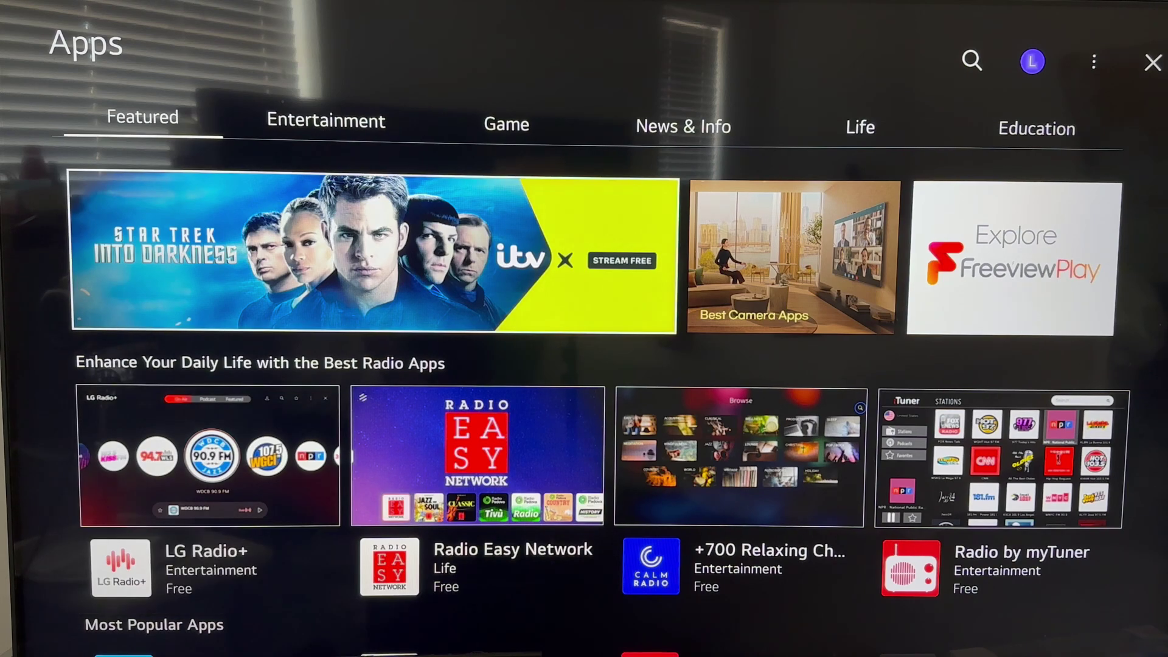
key("Up")
key("Right")
key("Right")
key("Up")
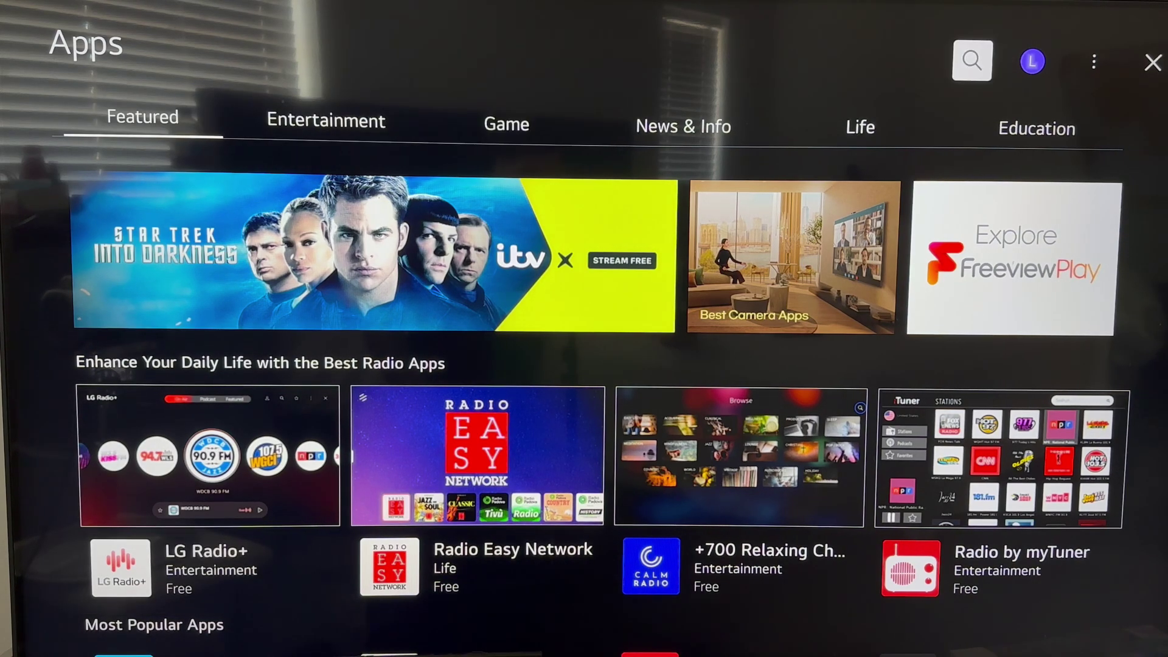
Step: Open Manage App from the store options to list the installed apps
key("Left")
key("Return")
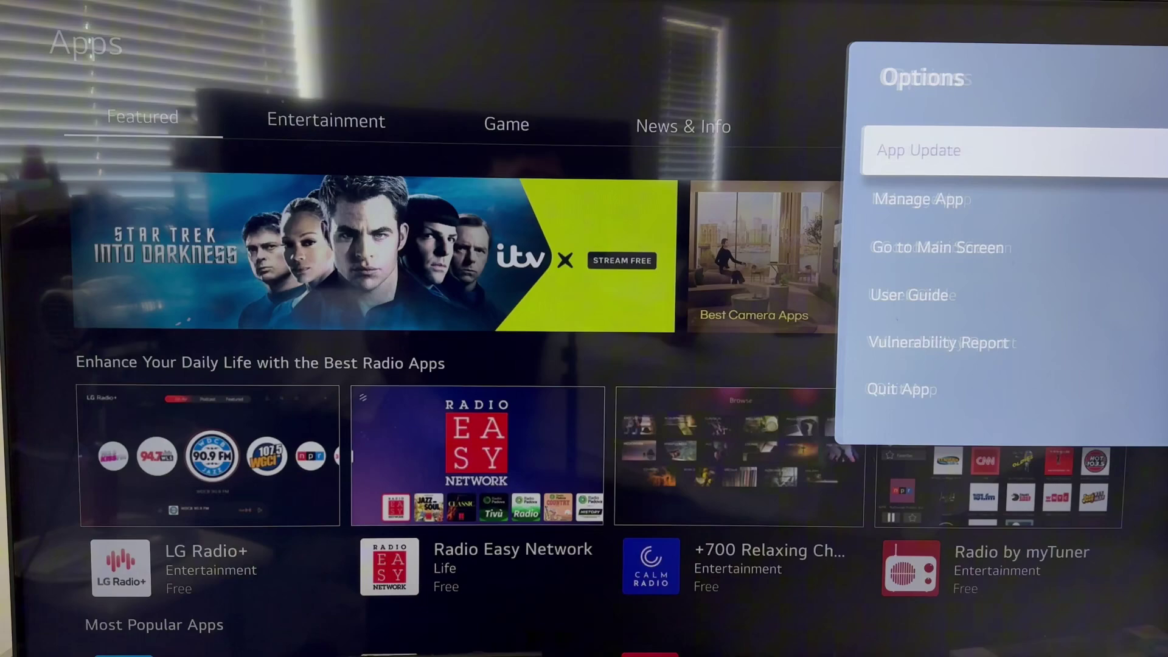
key("Down")
key("Return")
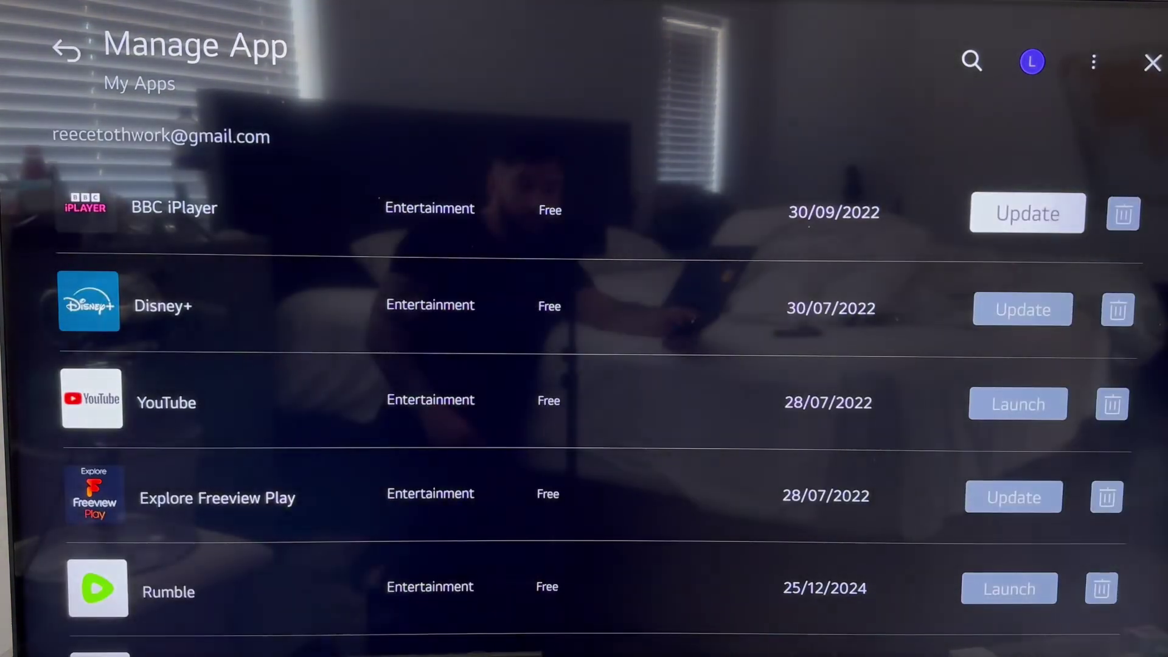
Step: Check uninstall icons for YouTube, Sky Store, Paramount+ and BBC Sounds, then exit
key("Down")
key("Down")
key("Down")
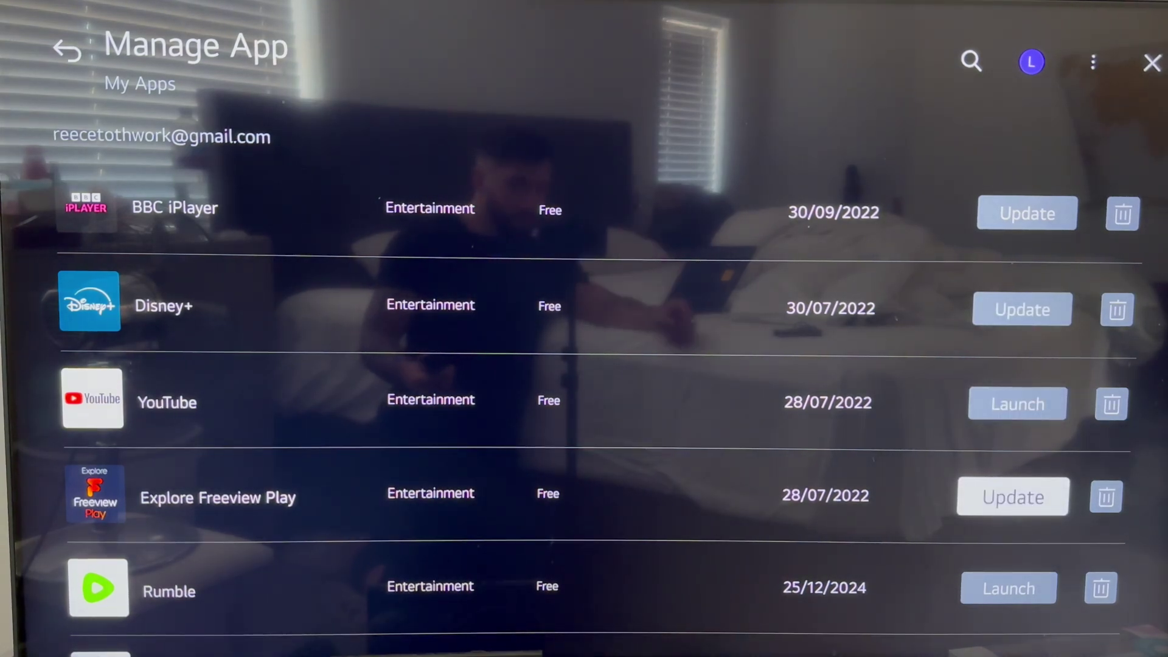
key("Up")
key("Right")
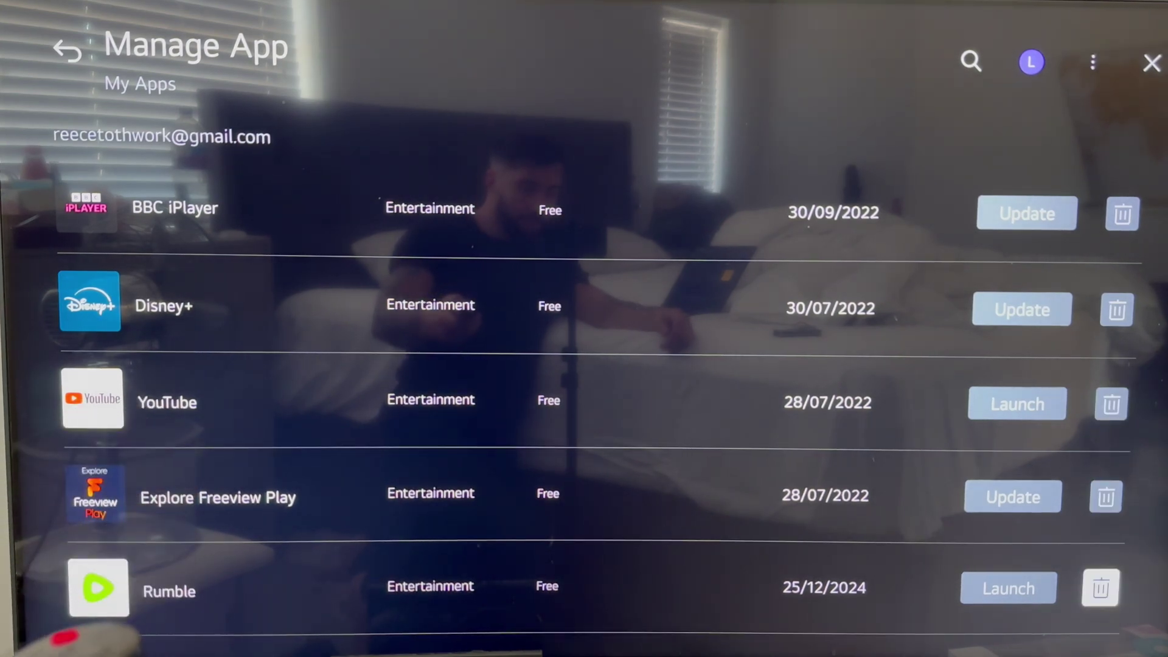
key("Down")
key("Down")
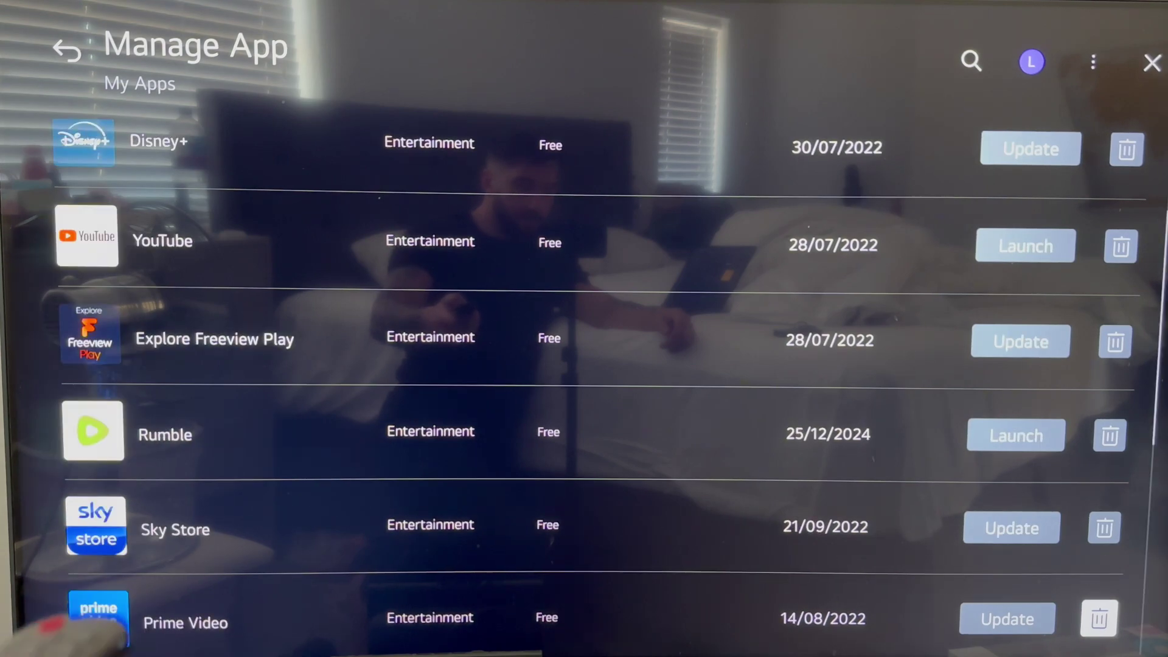
key("Down")
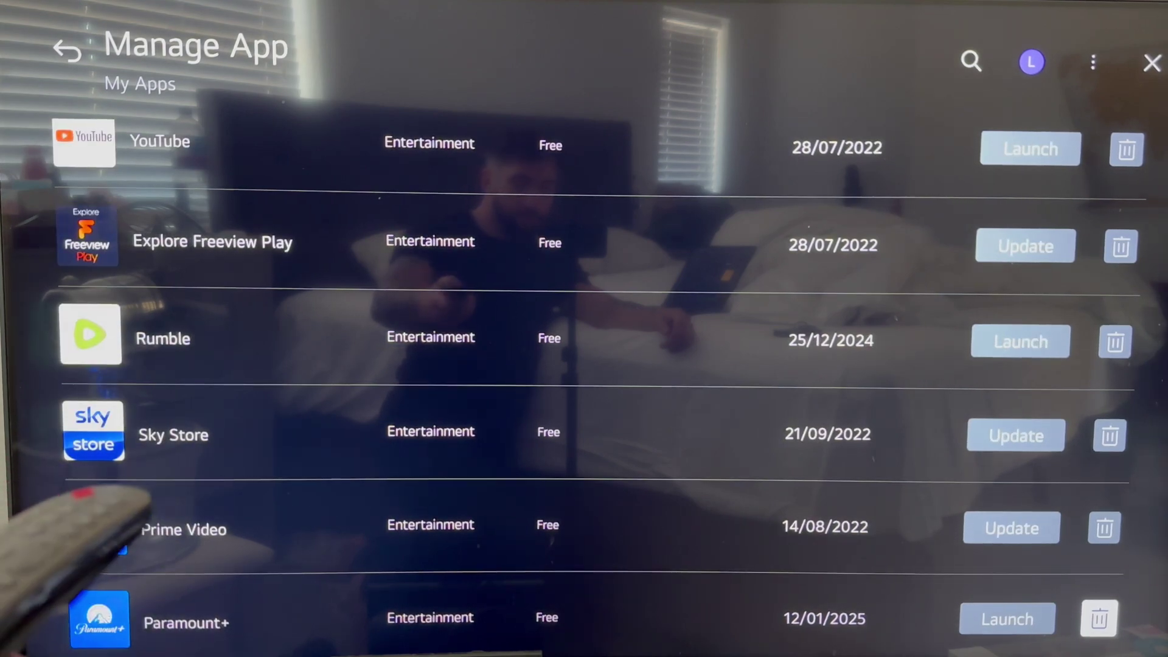
key("Down")
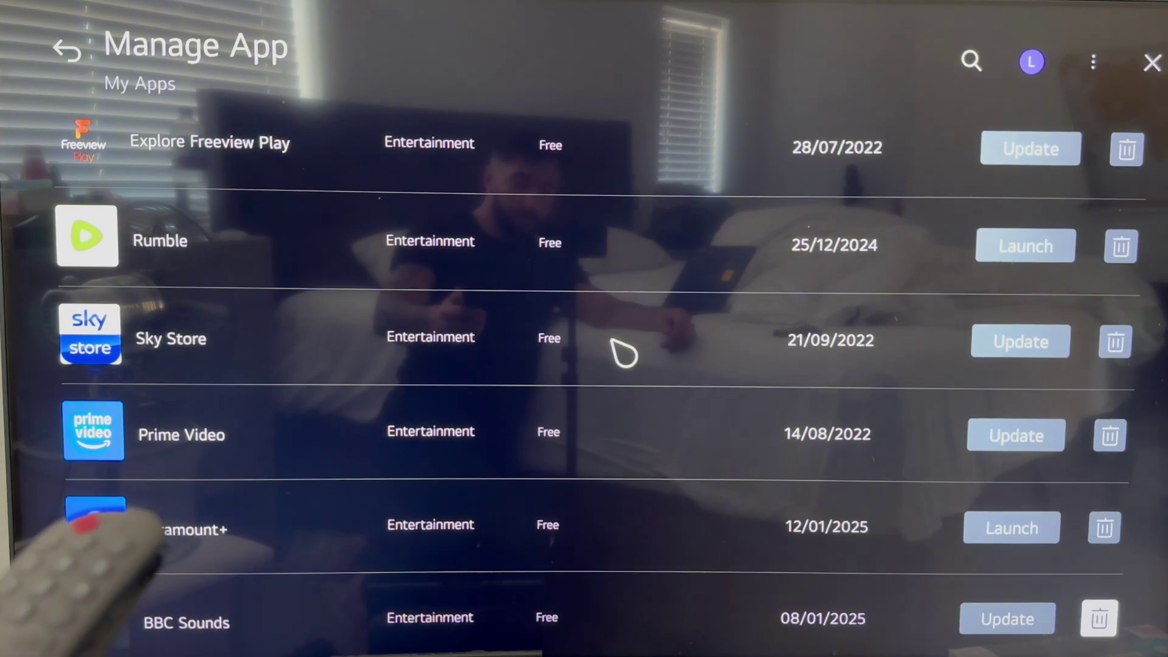
key("Escape")
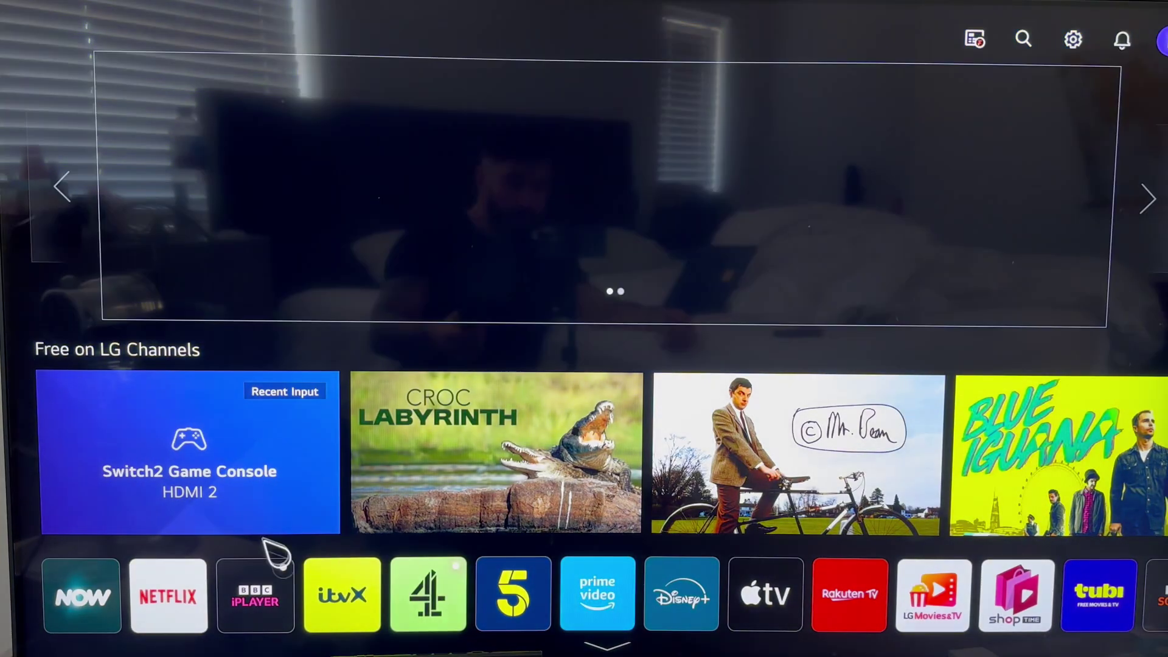
Step: Open All Settings, go to Support, and bring up the Quick Help page
key("Up")
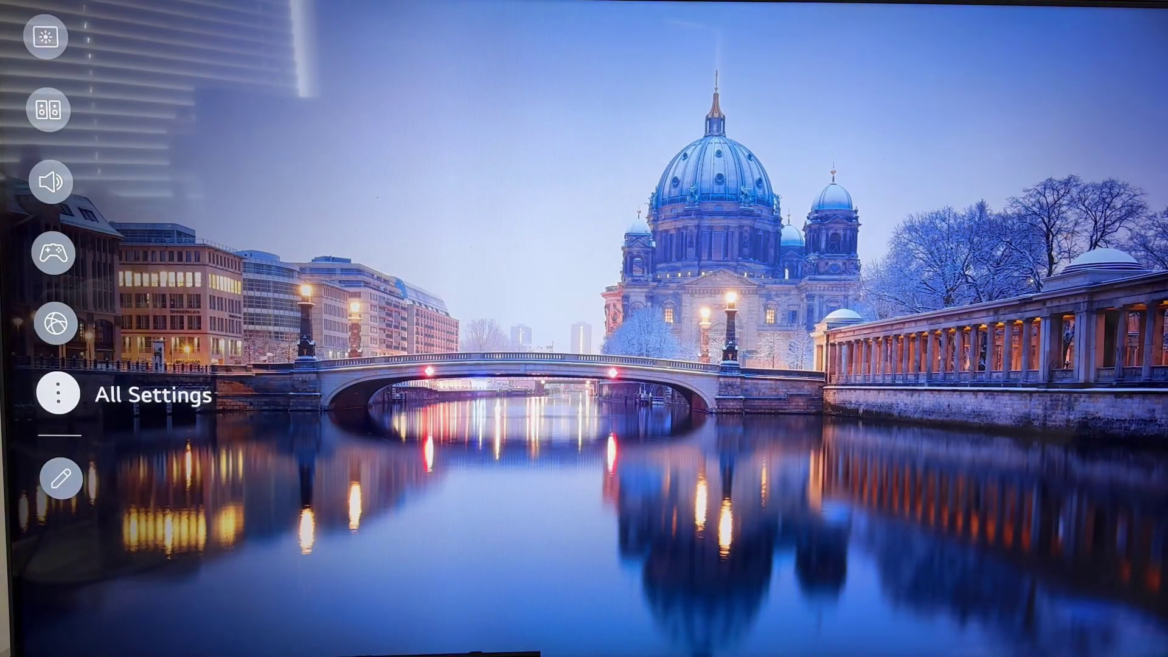
key("Escape")
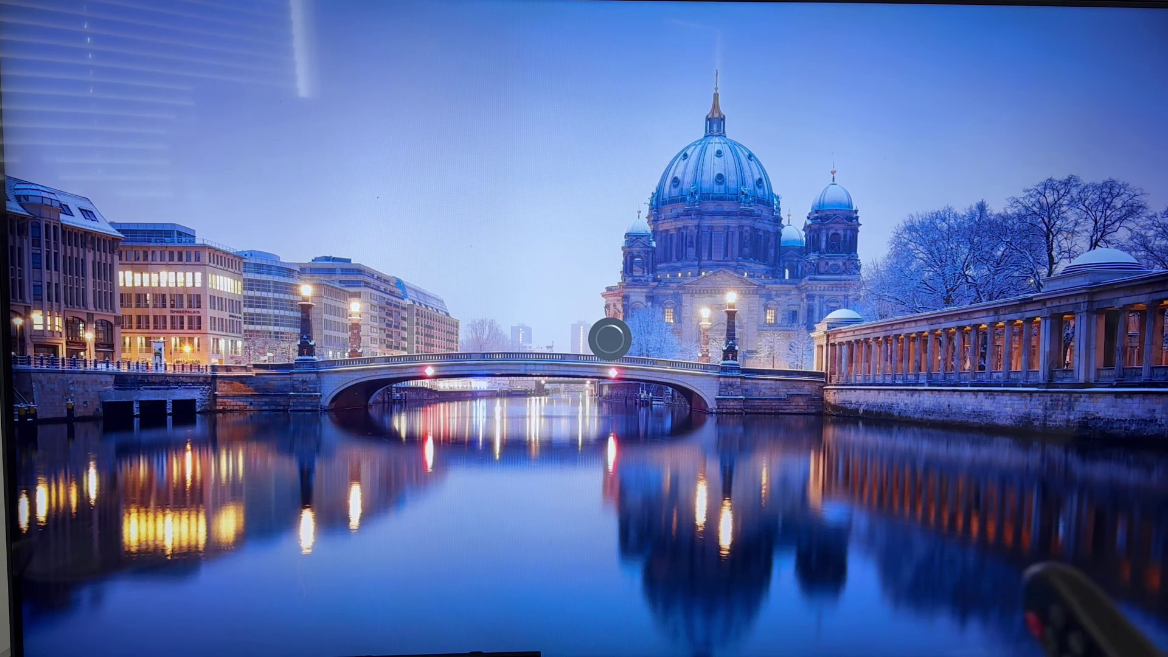
key("Menu")
key("Down")
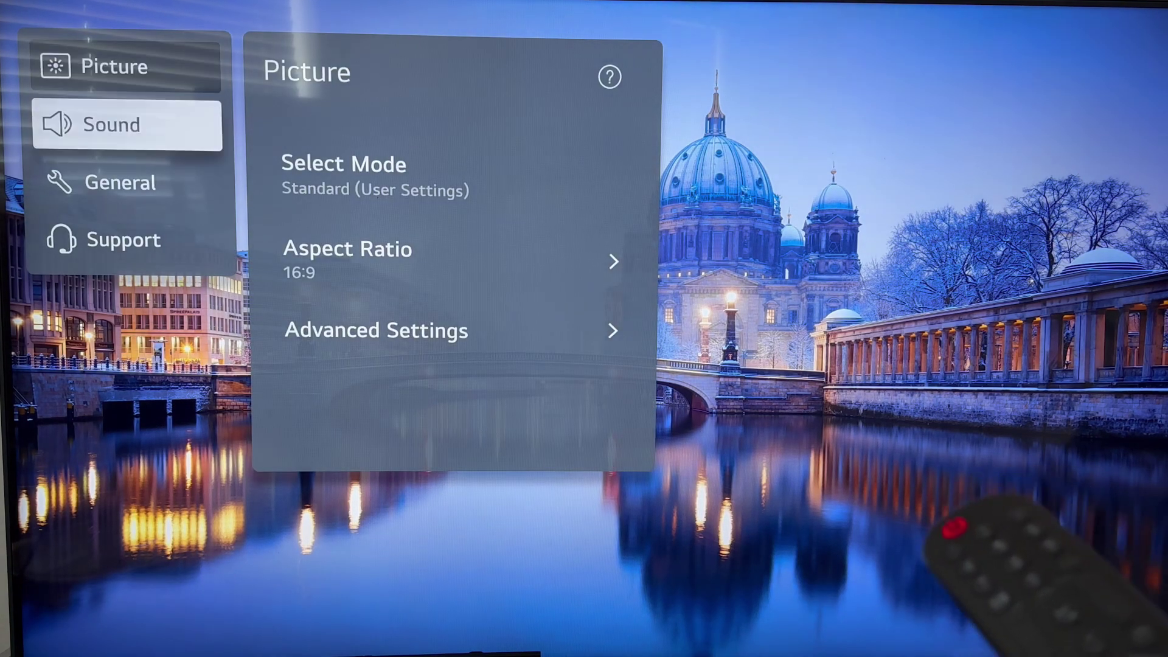
key("Down")
key("Down")
key("Right")
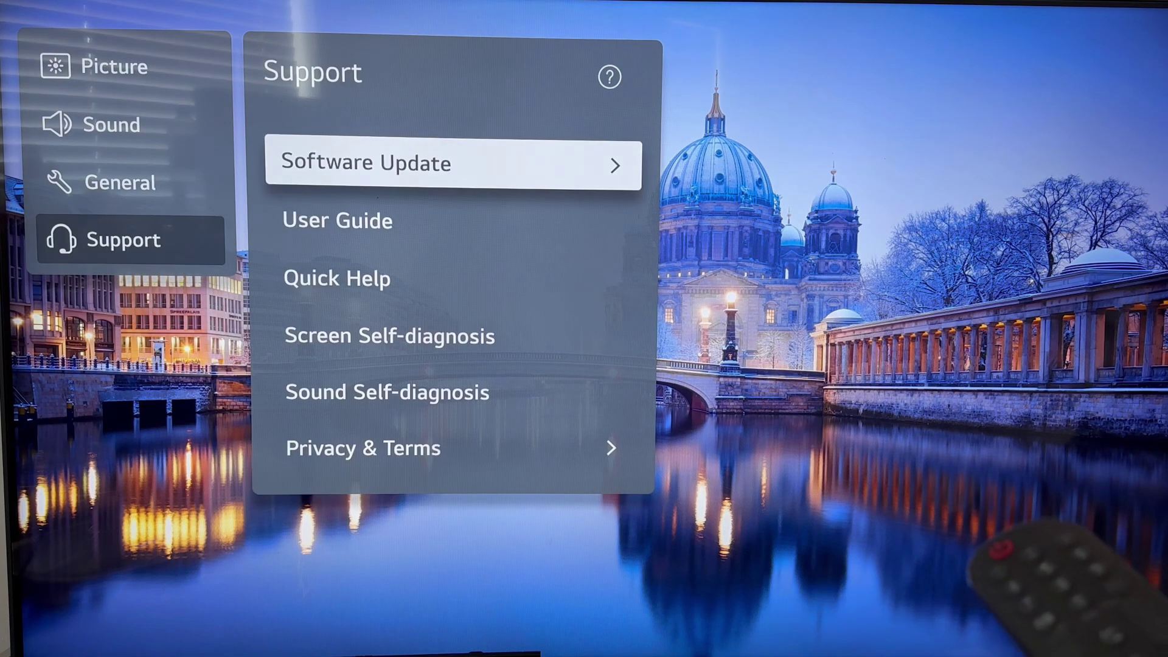
key("Down")
key("Down")
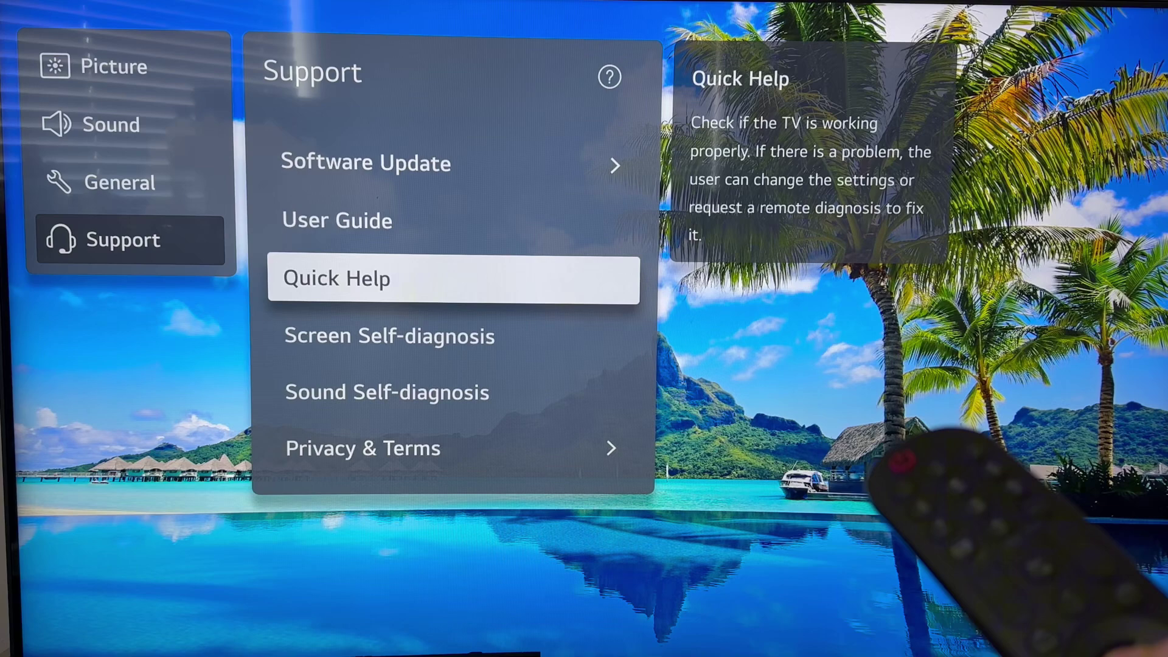
key("Escape")
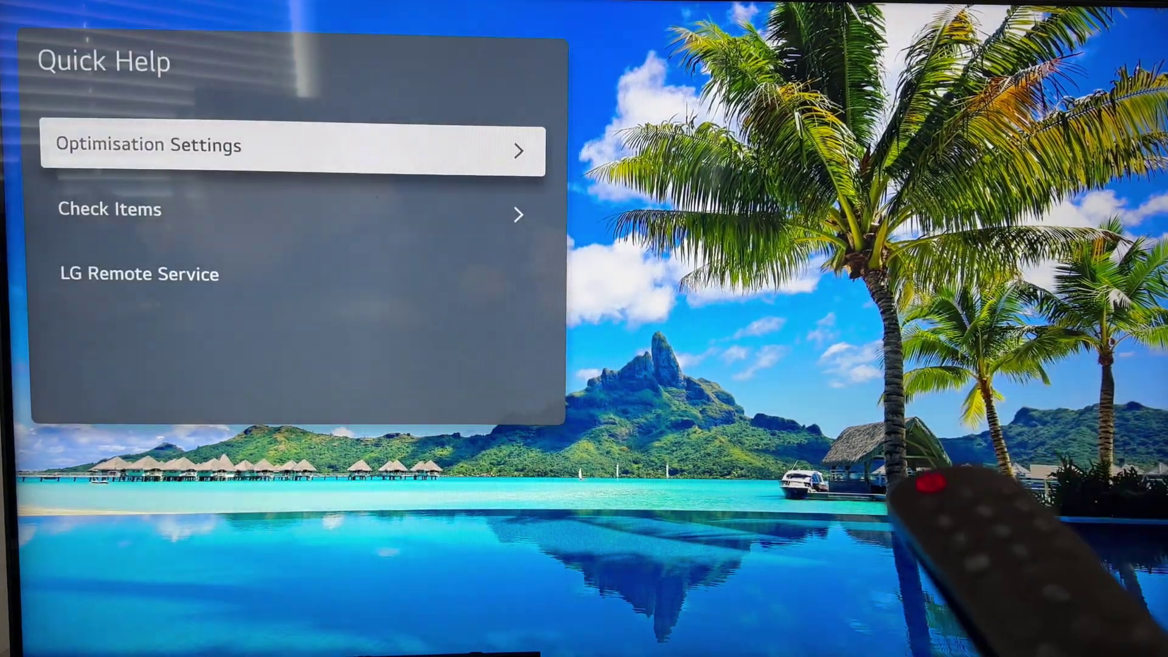
Step: Run Optimisation Settings and apply the recommended values, including Sound Mode Clear Voice Pro
key("Return")
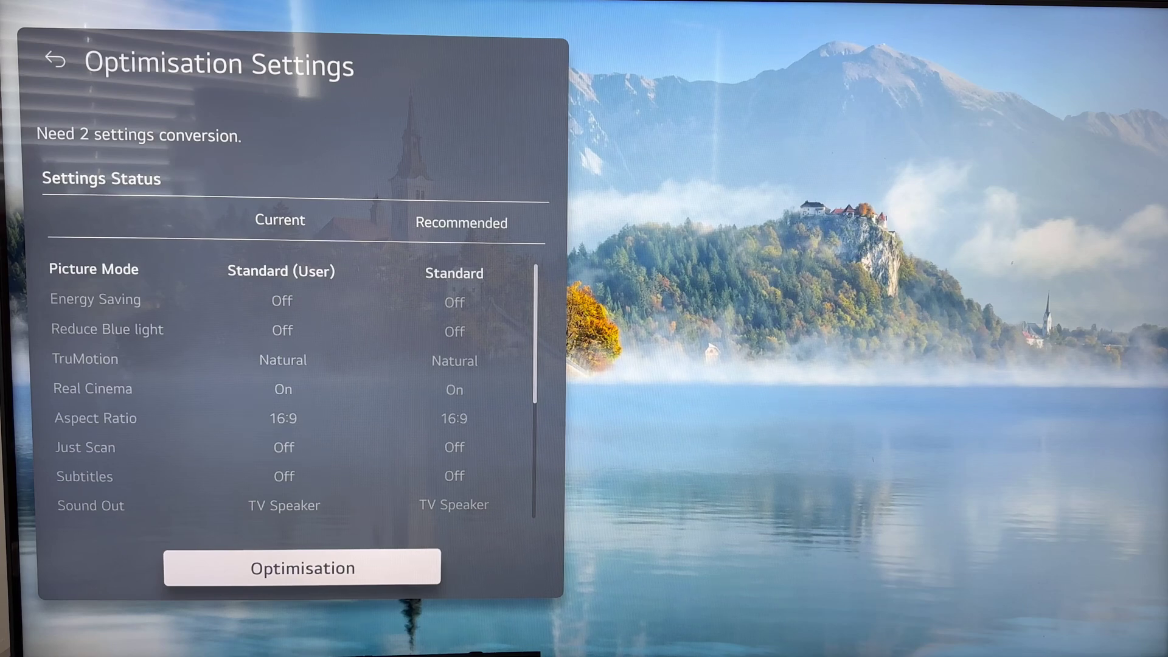
key("Up")
key("Down")
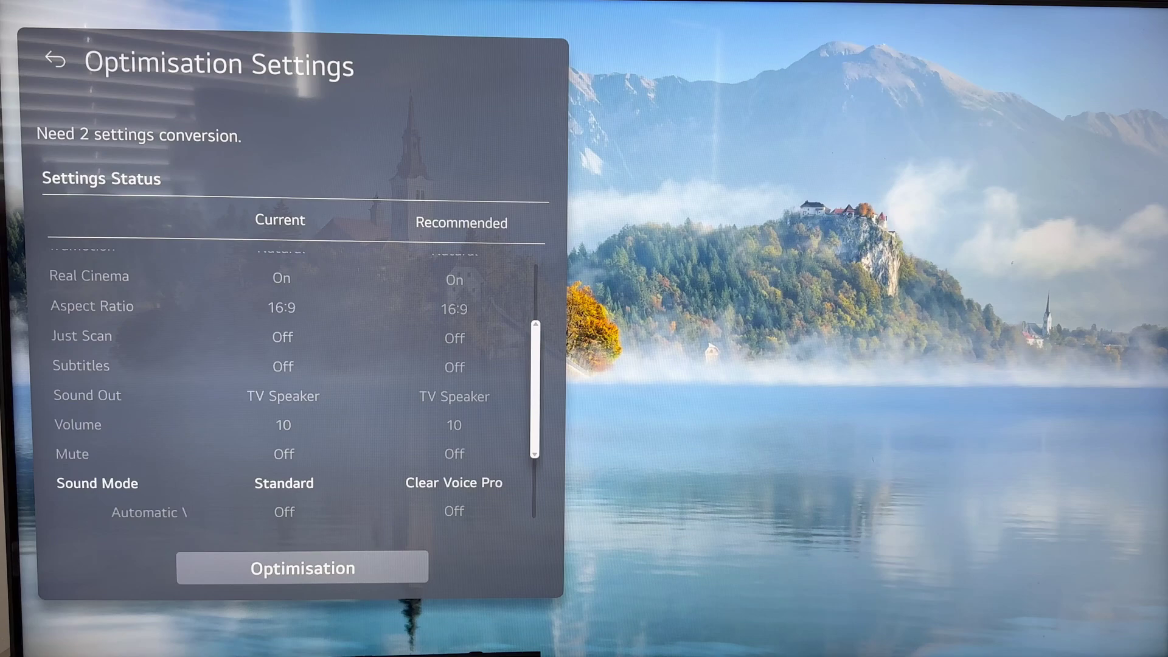
key("Down")
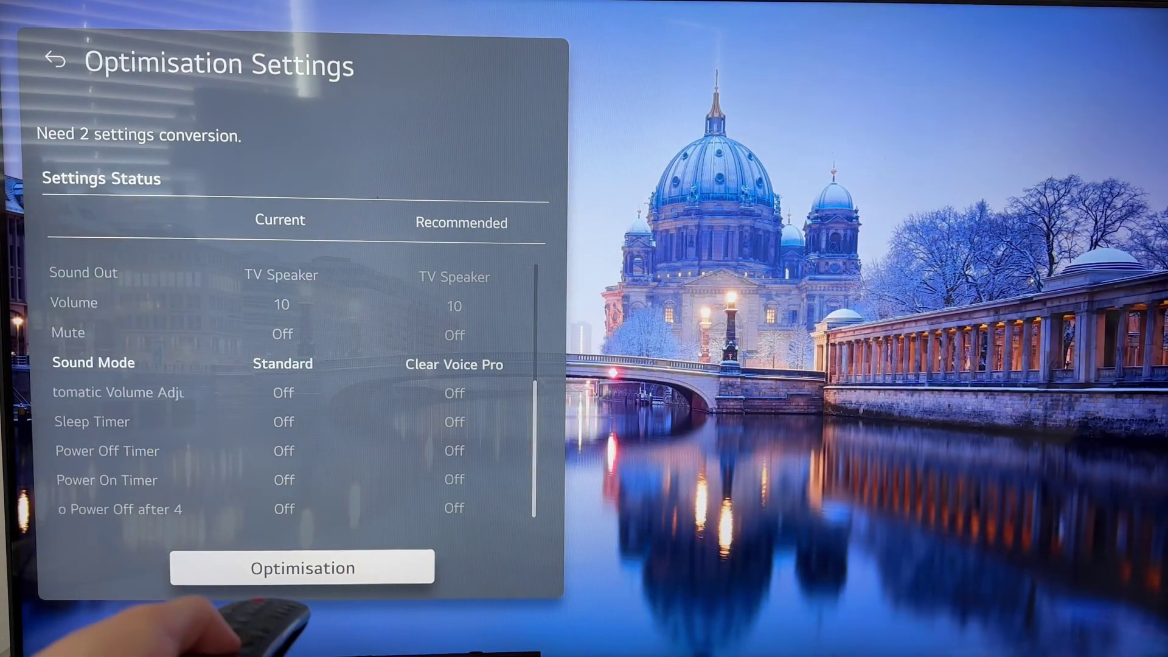
key("XF86AudioRaiseVolume")
key("Return")
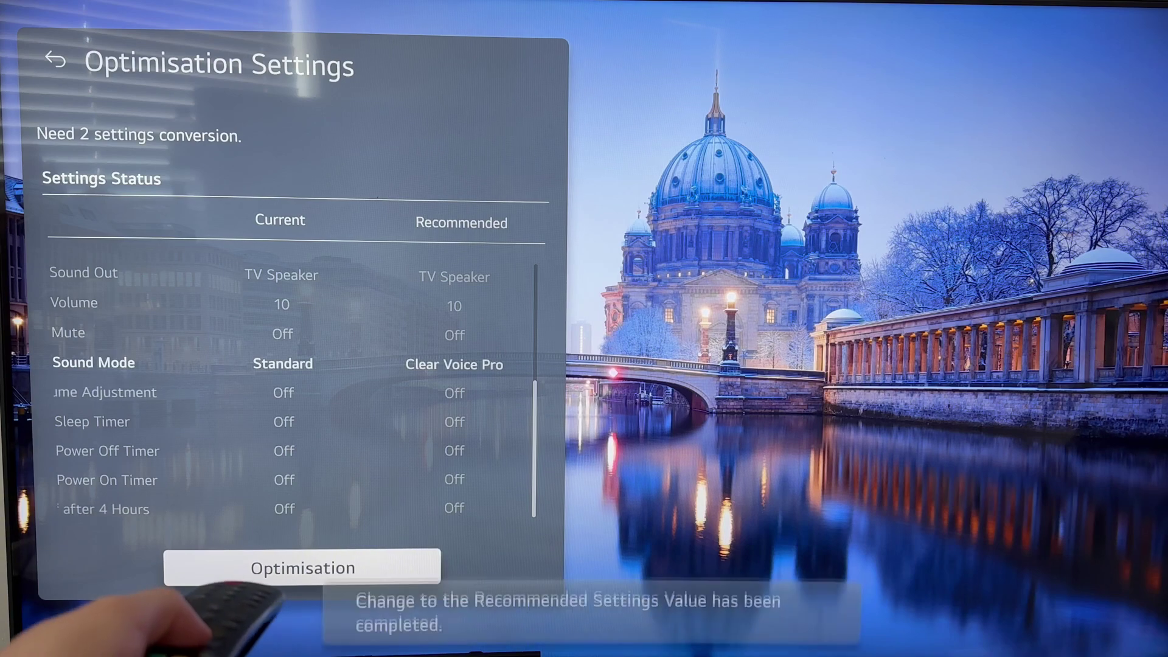